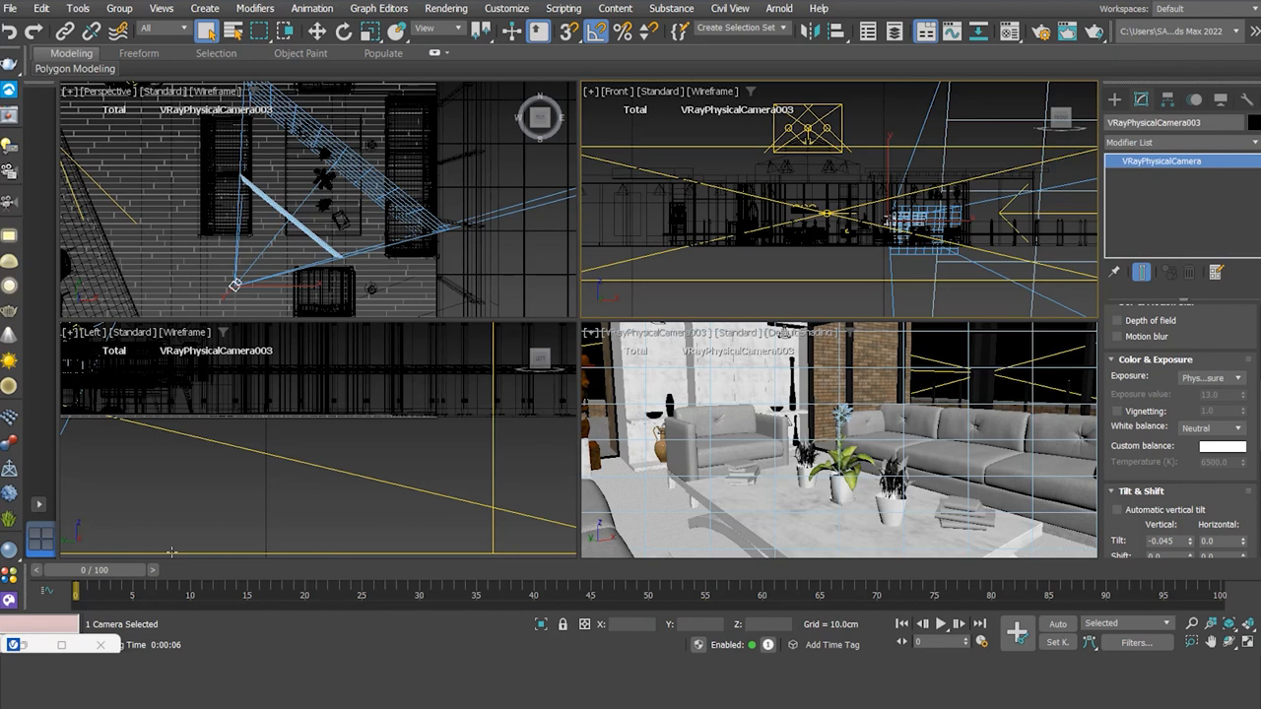
Enable the render history with Auto Save on in the V-Ray Frame Buffer settings and save them
double_click(27, 645)
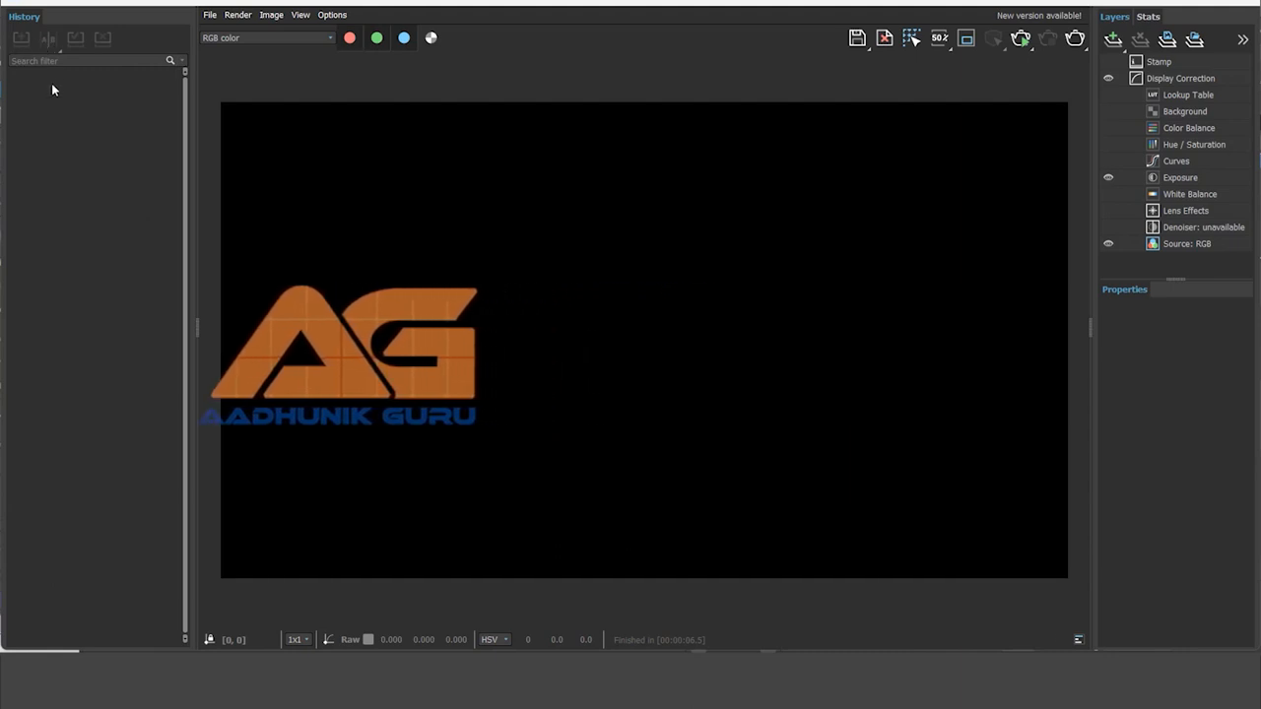
click(335, 16)
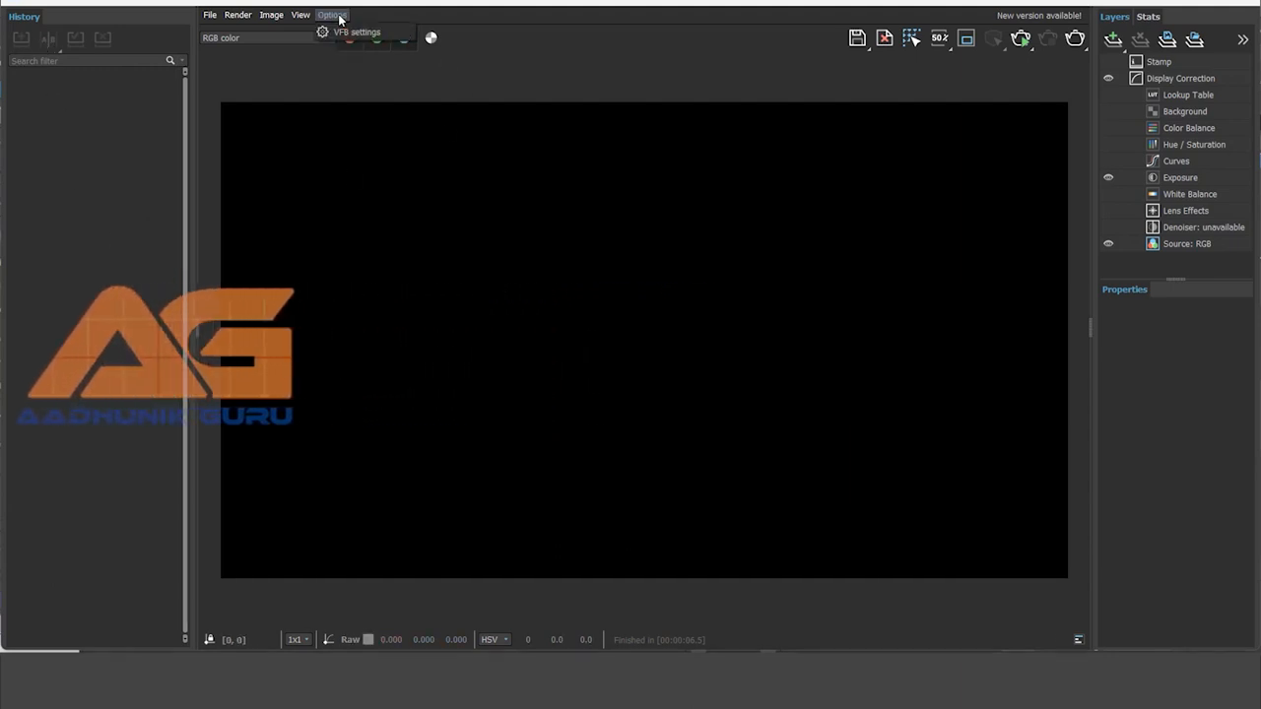
click(360, 33)
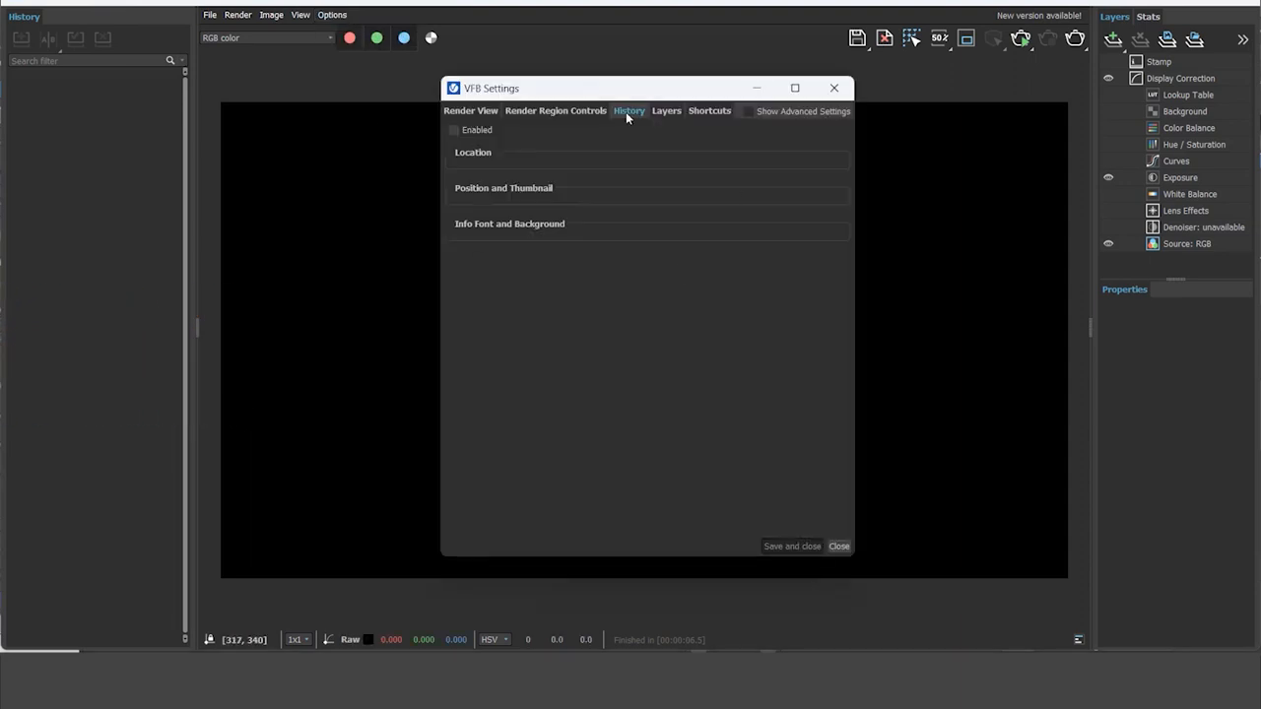
click(454, 131)
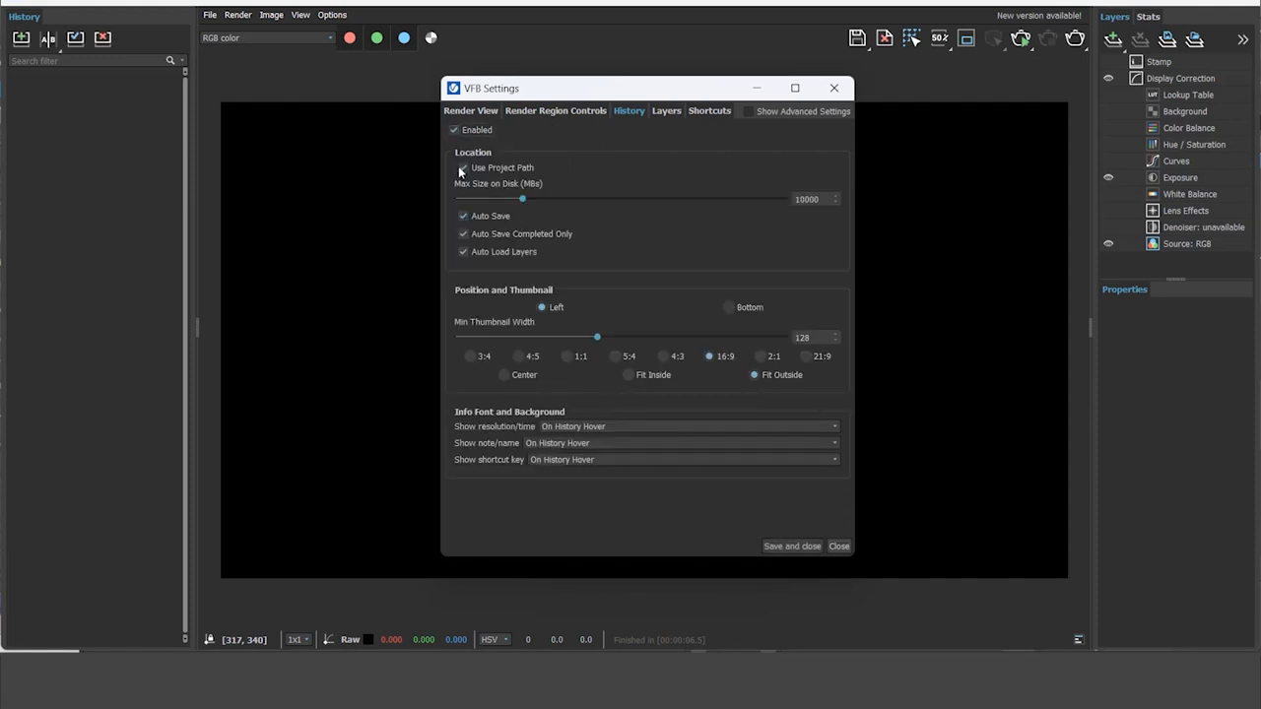
click(463, 217)
click(791, 547)
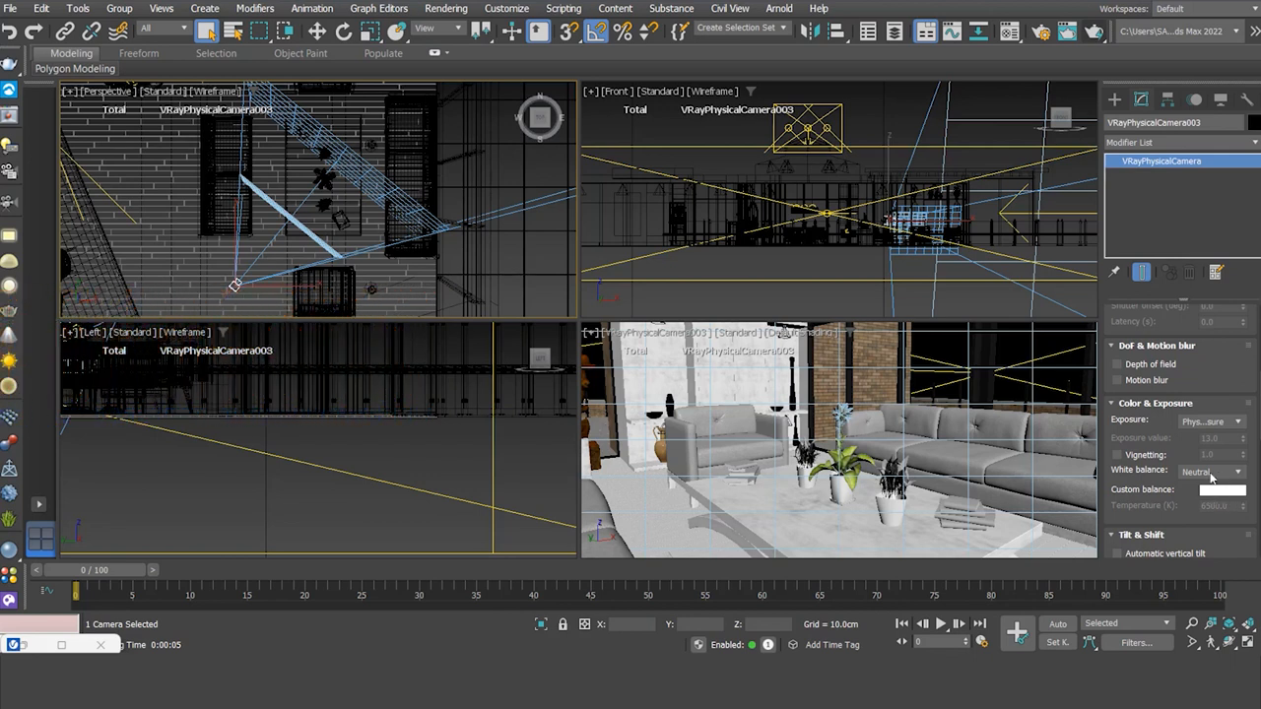
Try the Daylight, D75 and D50 white balance presets on the selected V-Ray camera and return it to Neutral
click(1238, 474)
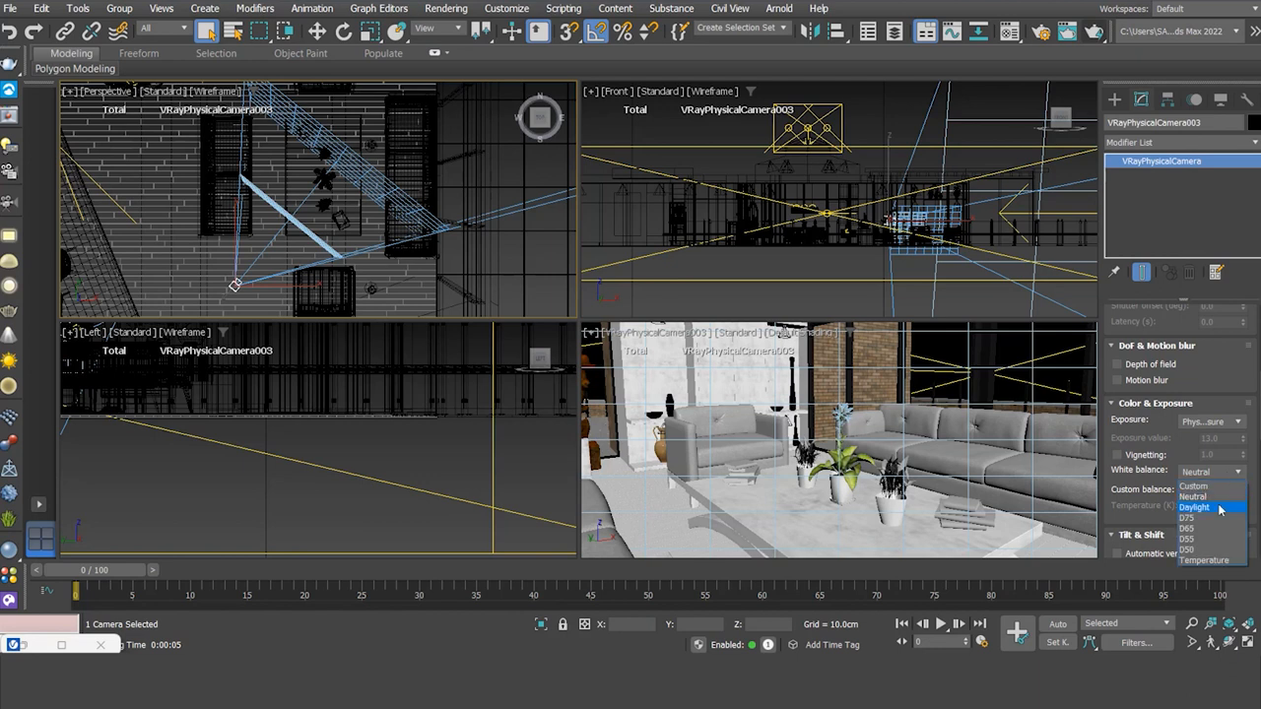
click(1219, 508)
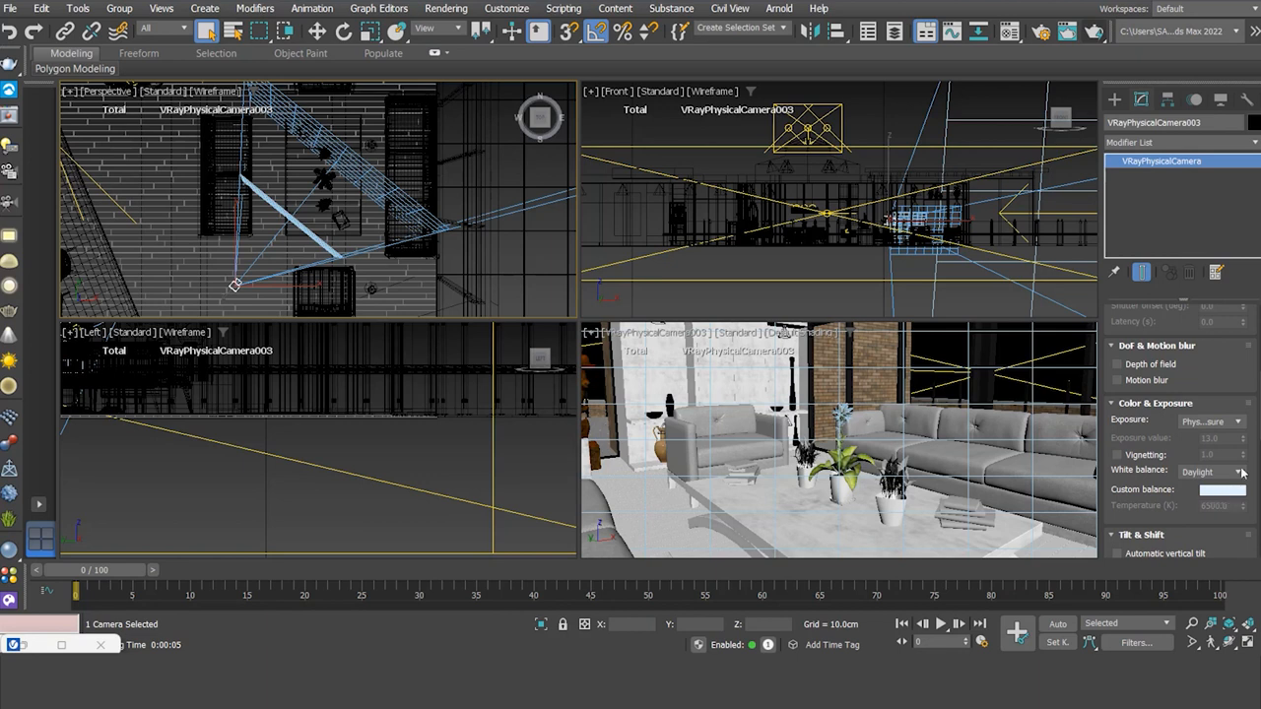
click(1241, 473)
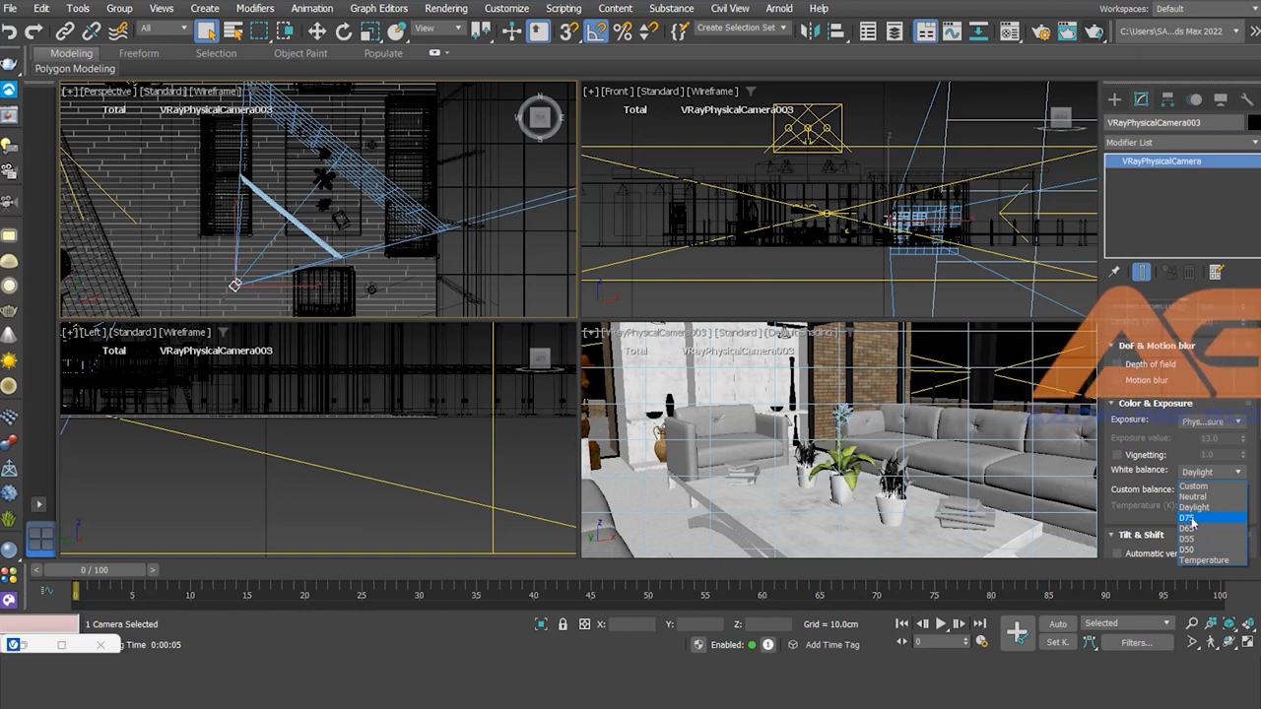
click(1188, 518)
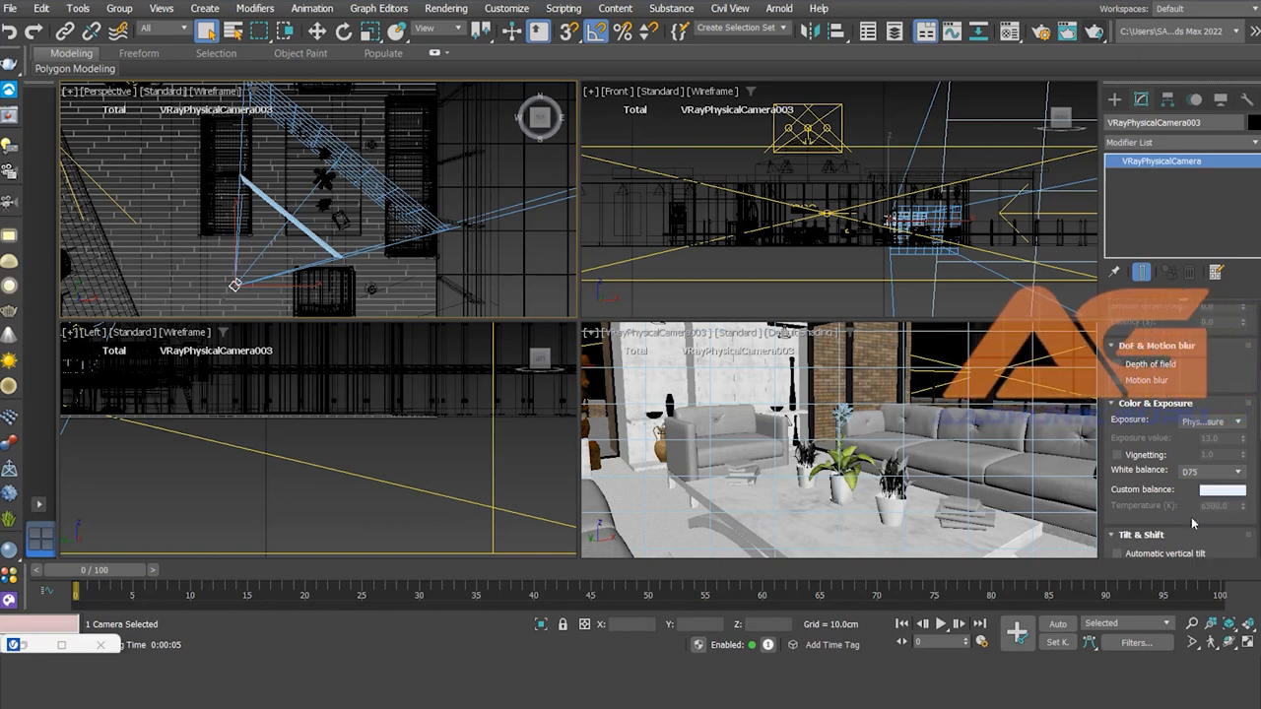
click(1238, 471)
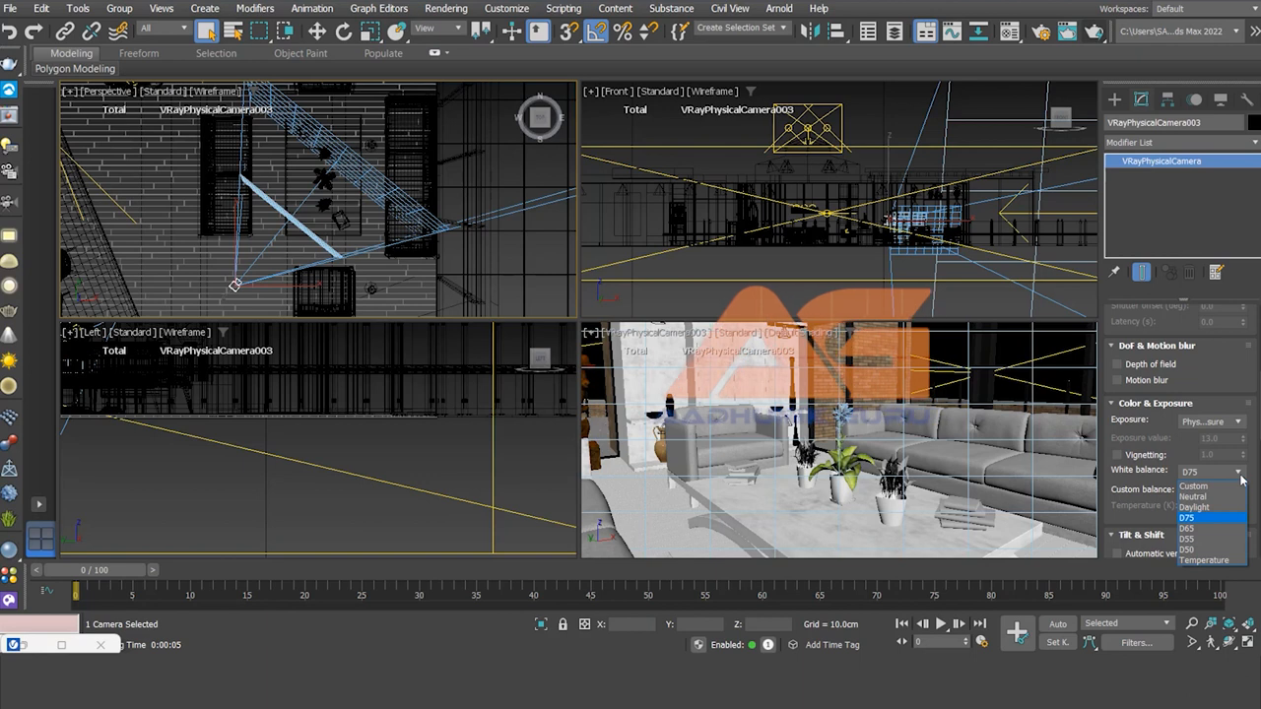
click(1201, 548)
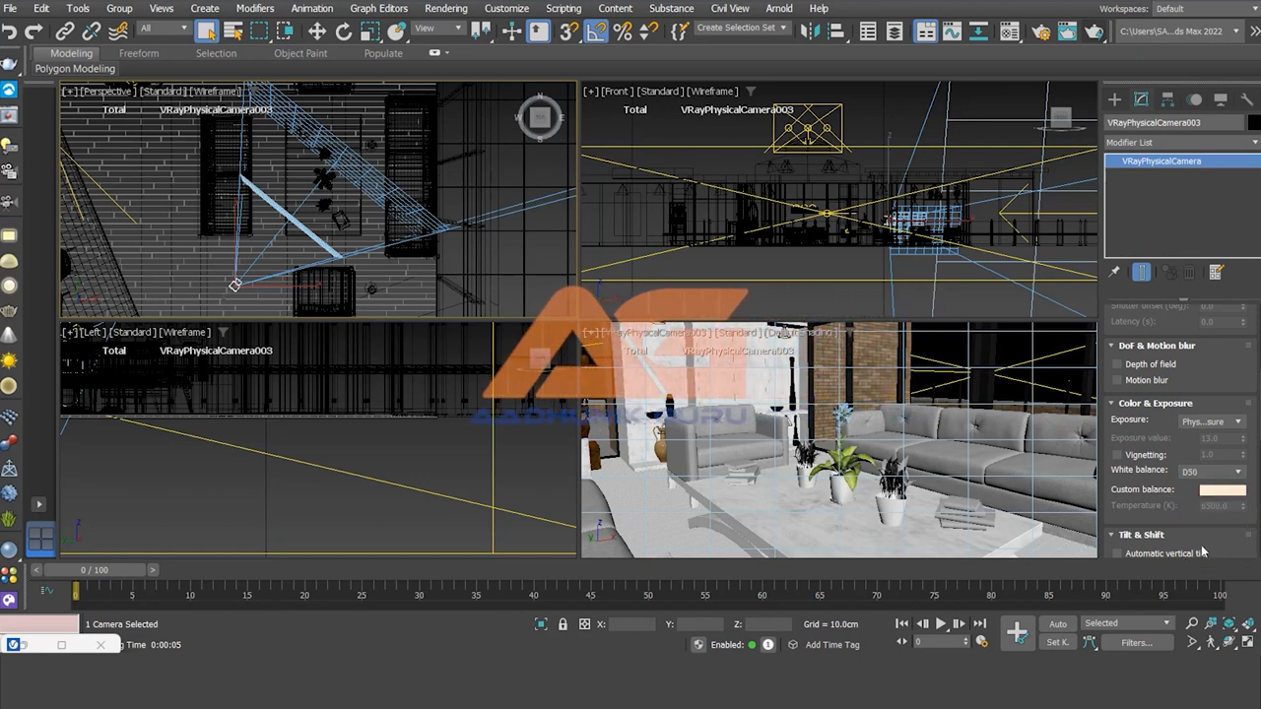
click(1239, 472)
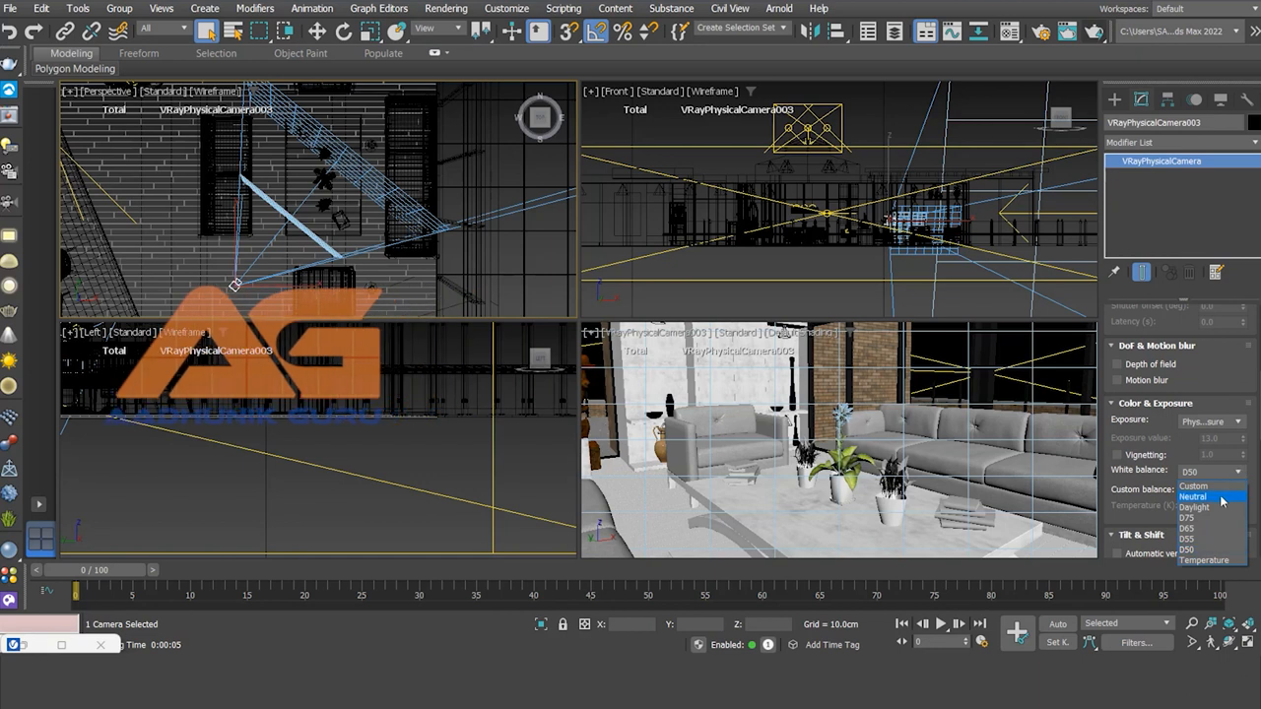
click(1221, 498)
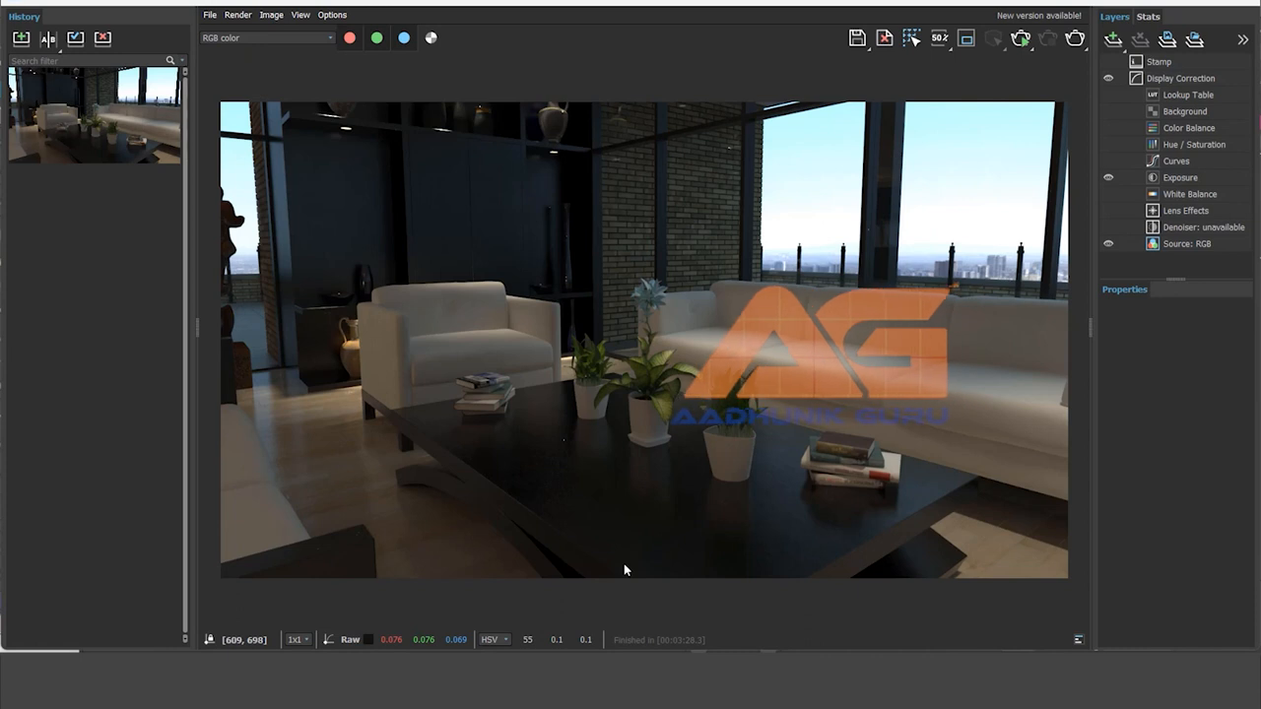
Set the white balance of VRayPhysicalCamera003 to D50 and render the camera view
mouse_move(131, 162)
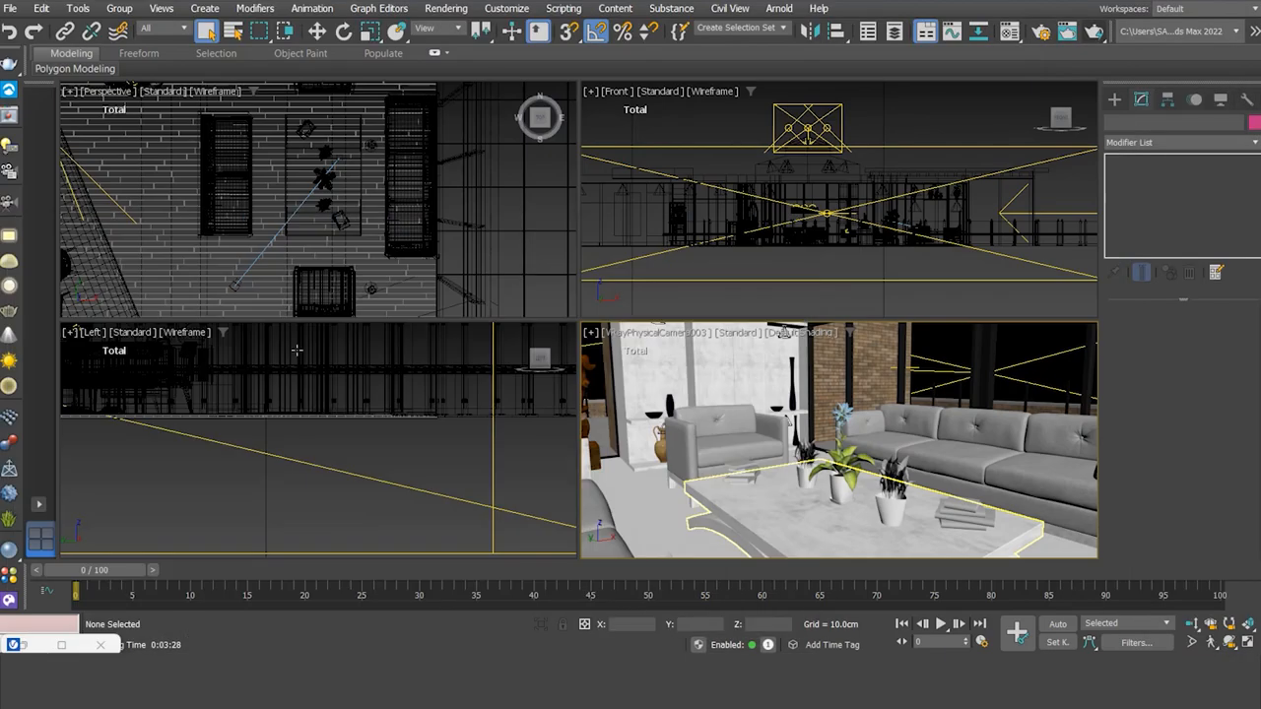
click(236, 285)
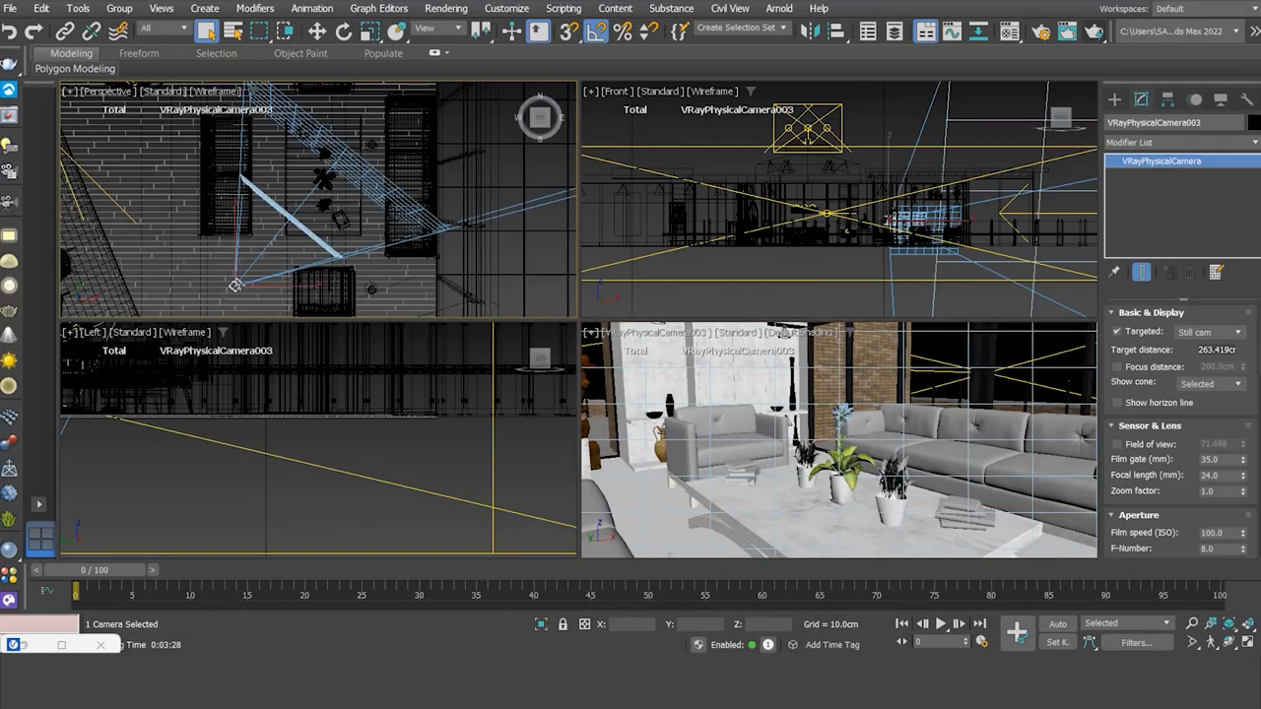
scroll(1181, 502, down, 5)
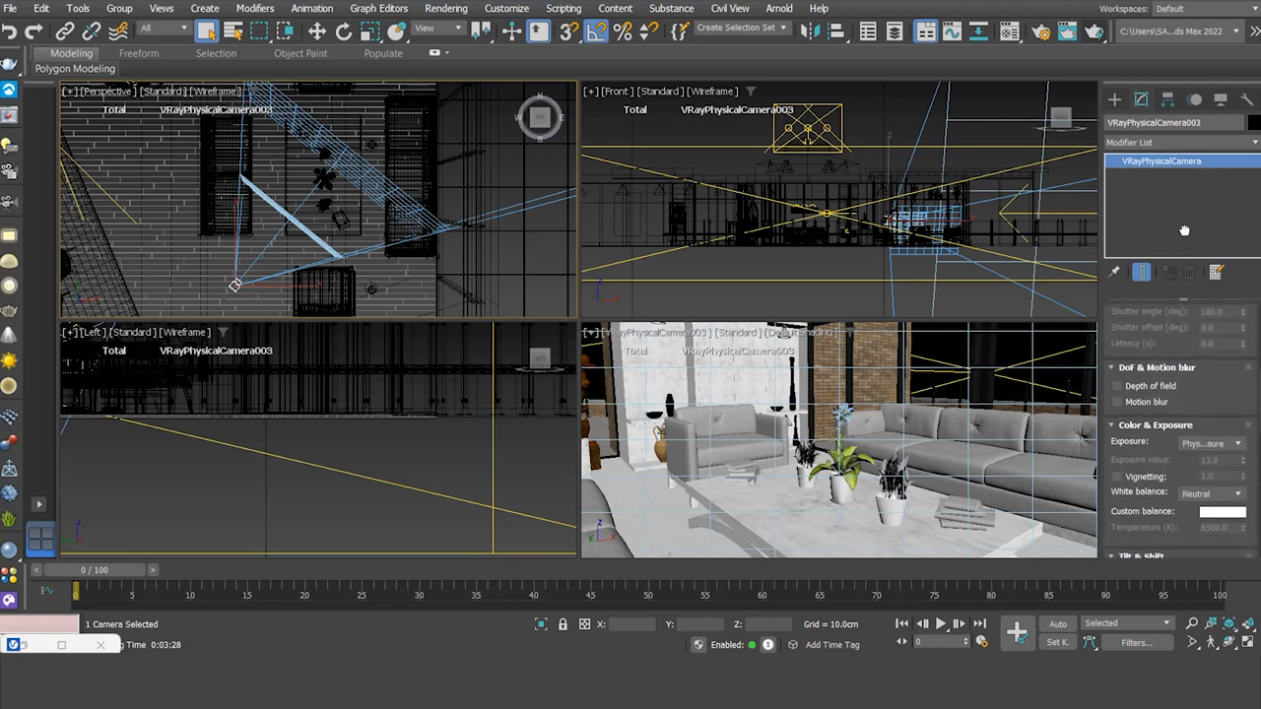
click(1239, 487)
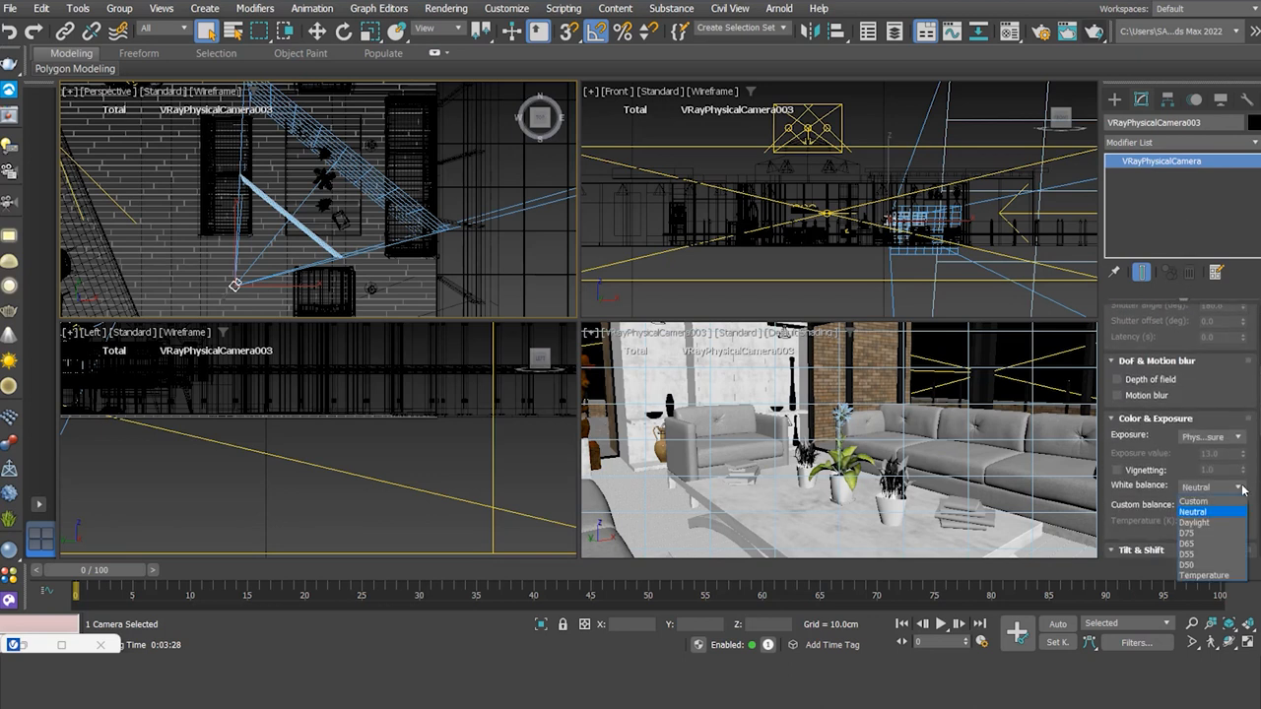
click(1190, 565)
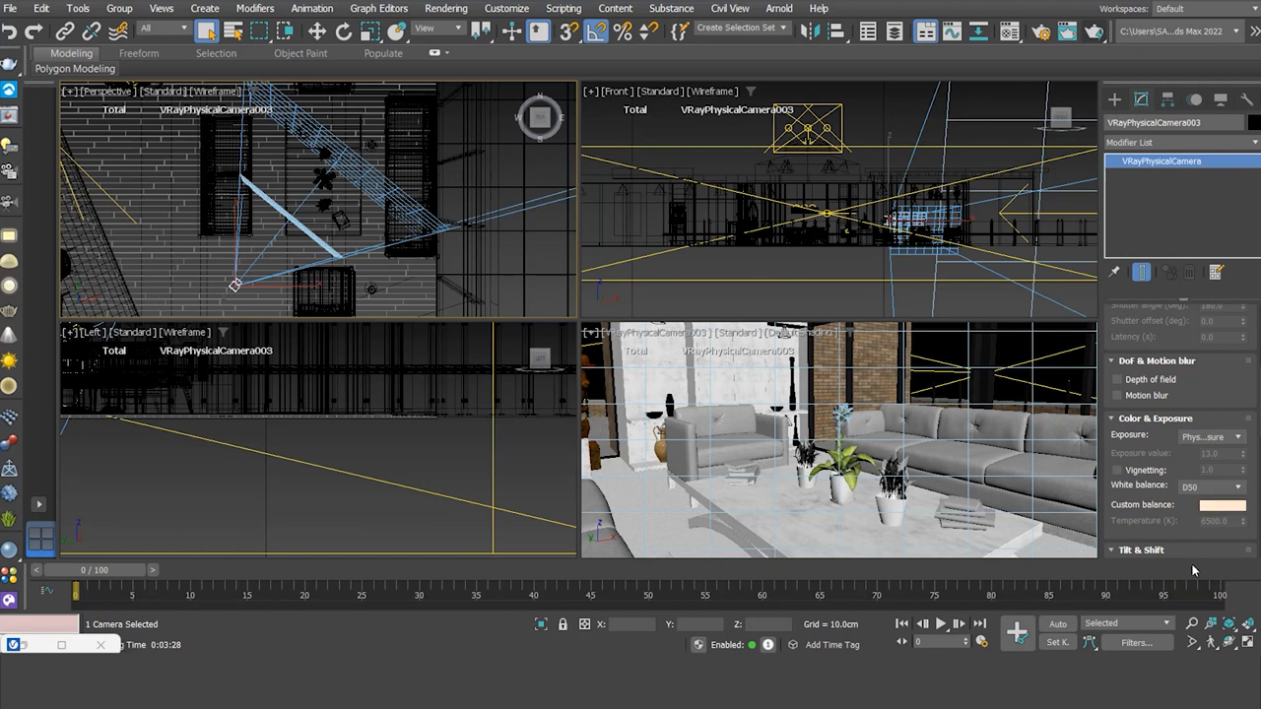
click(1091, 33)
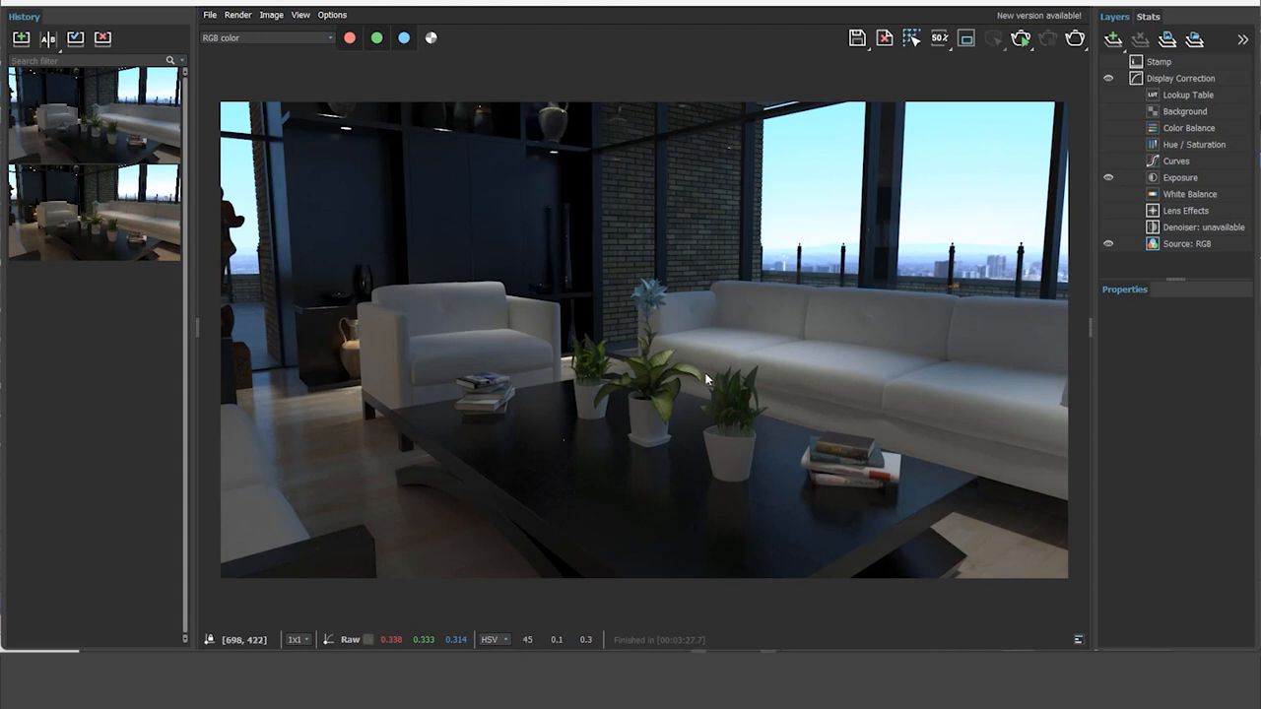
Set the camera's custom balance color to a saturated blue (red 0, green 76, blue 191) and render the view
click(1167, 7)
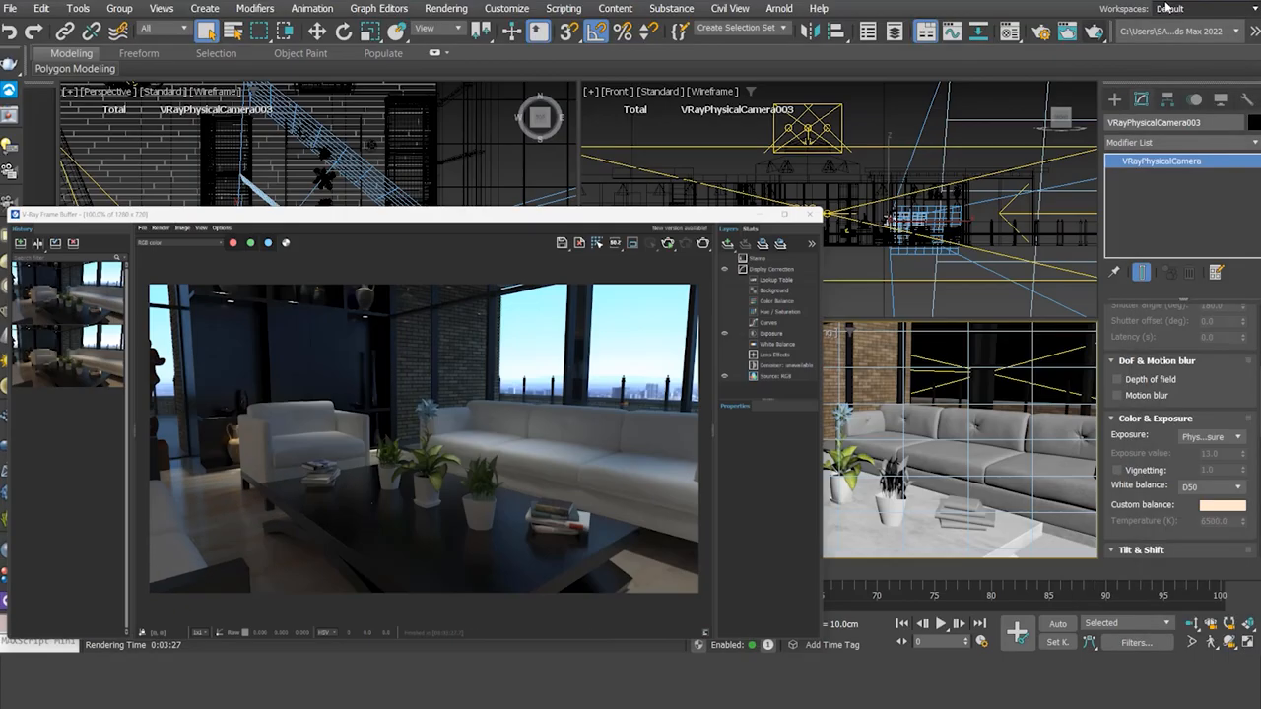
click(1231, 506)
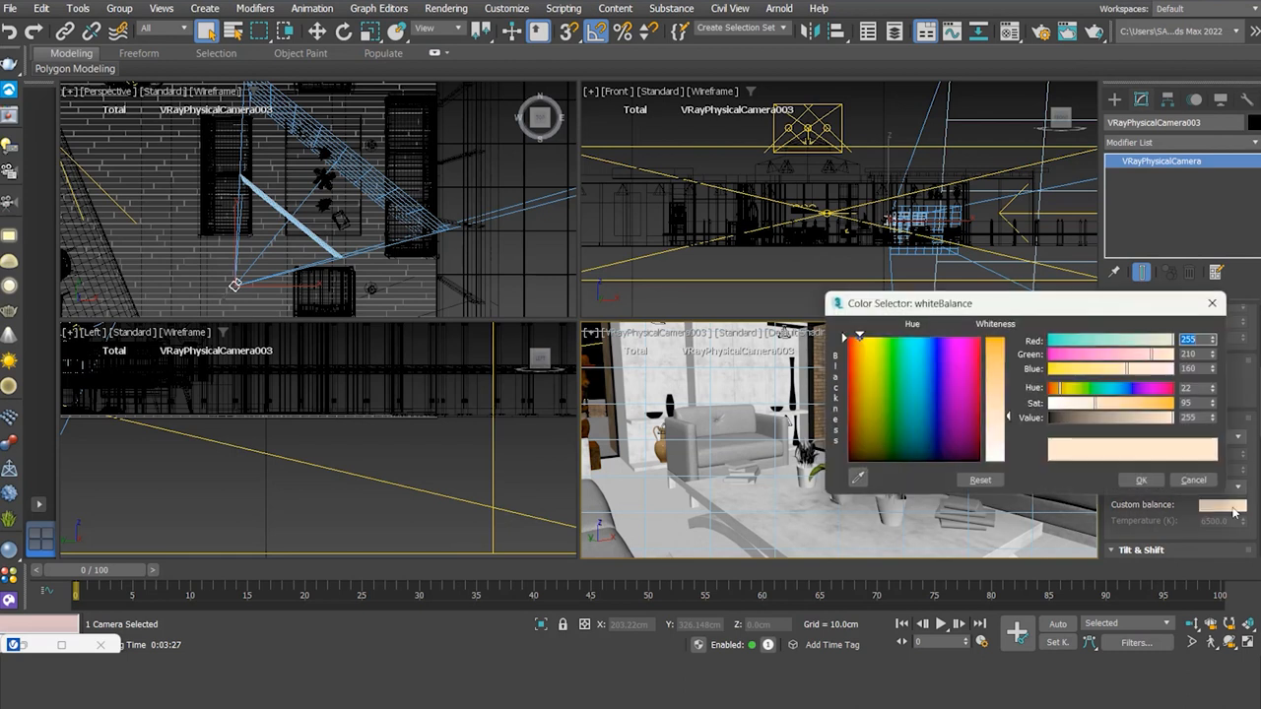
click(926, 381)
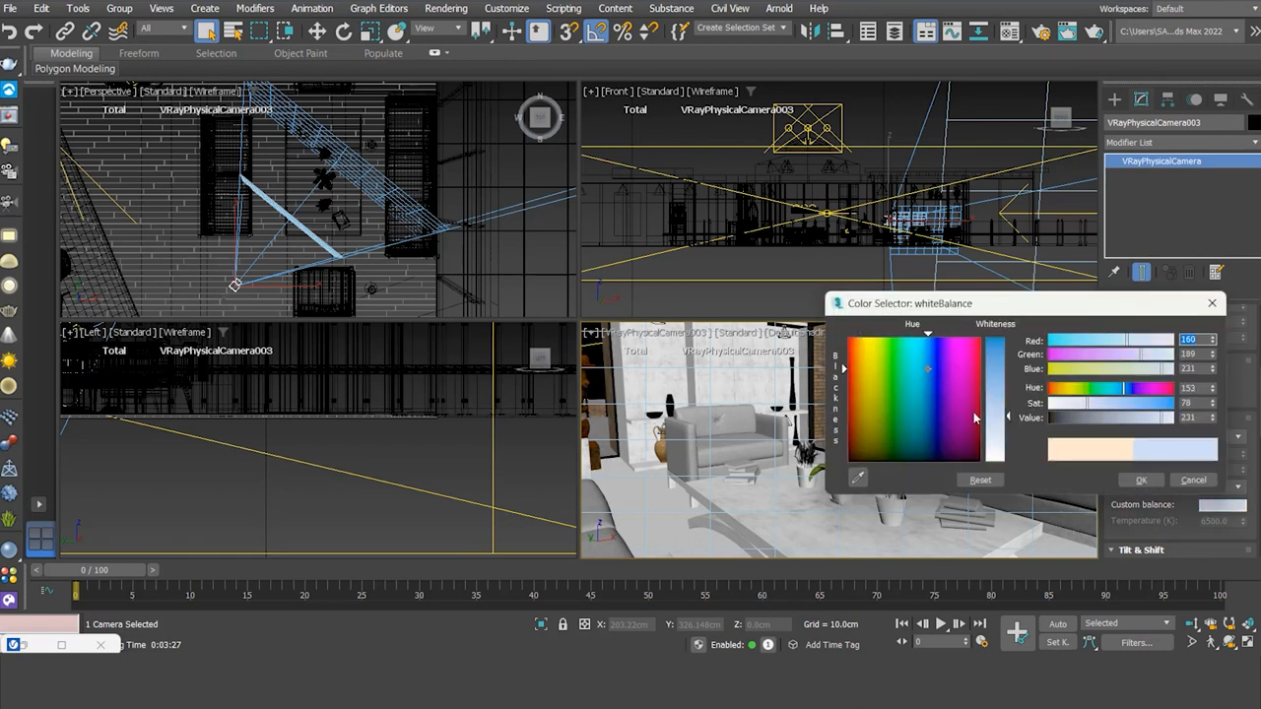
drag(1008, 420, 1008, 339)
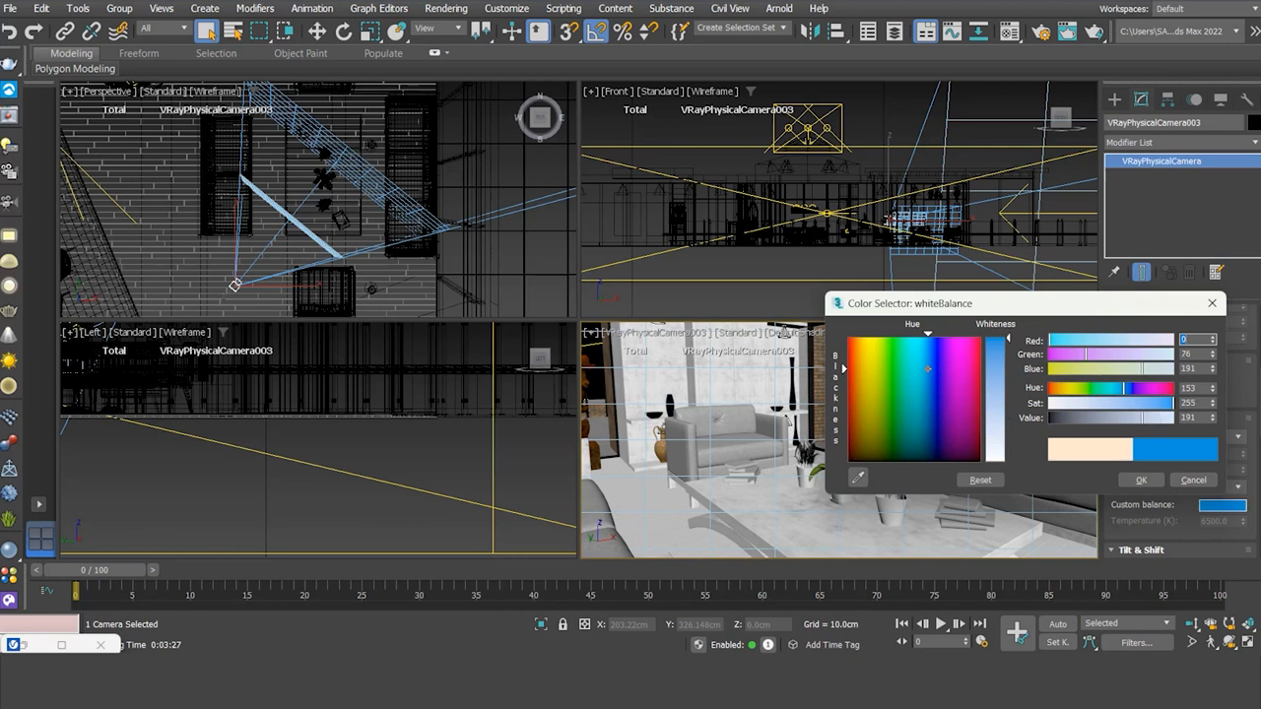
click(1143, 481)
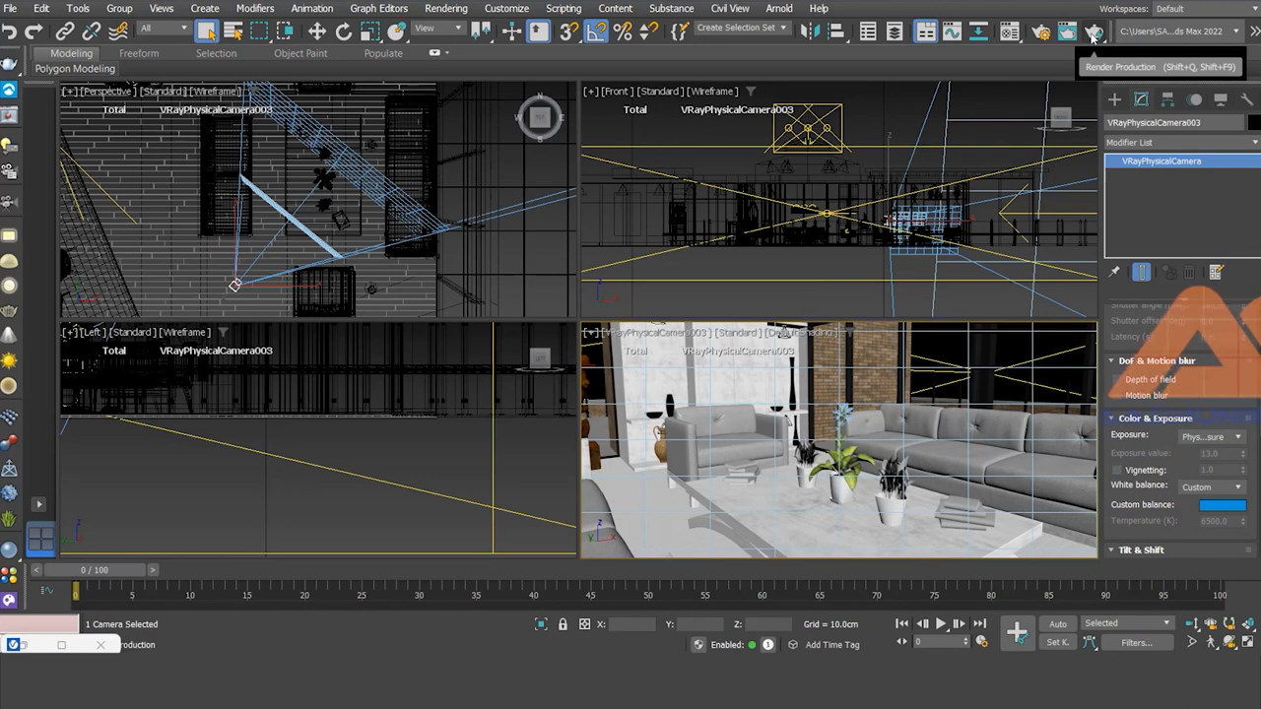
click(1094, 32)
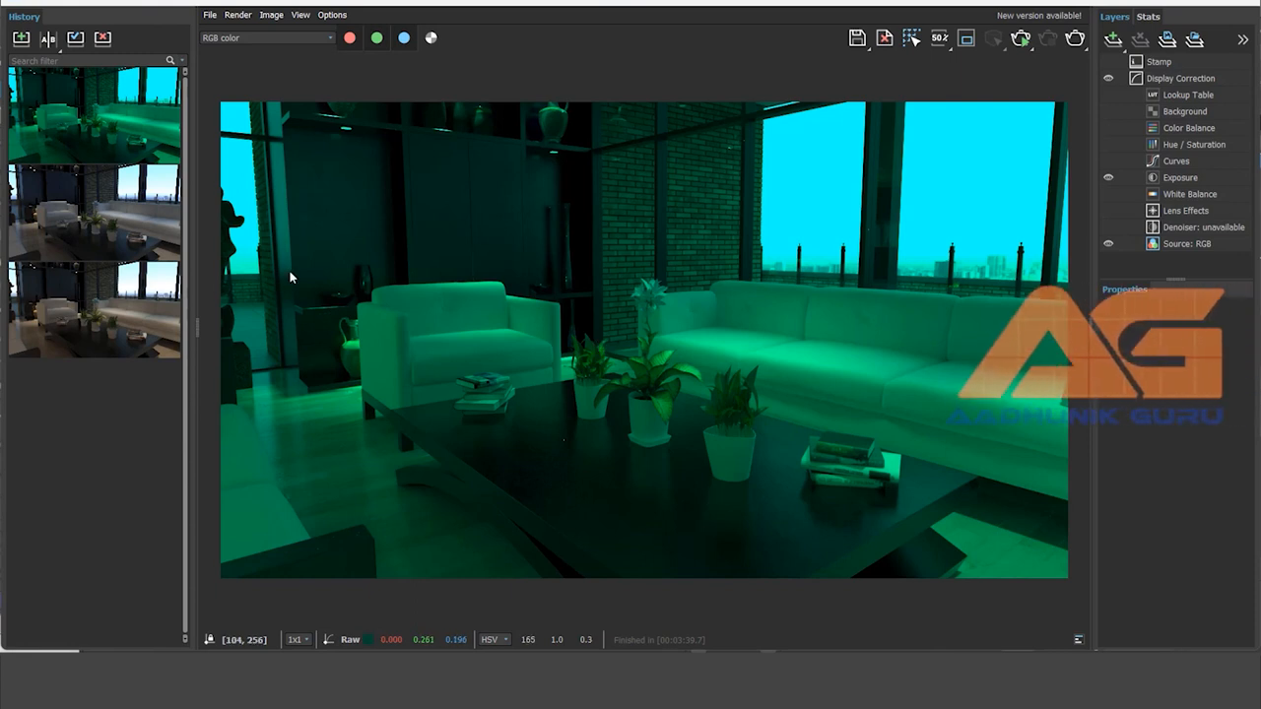
Compare the Neutral render as A with the D50 render as B in the frame buffer's A/B split view
click(46, 40)
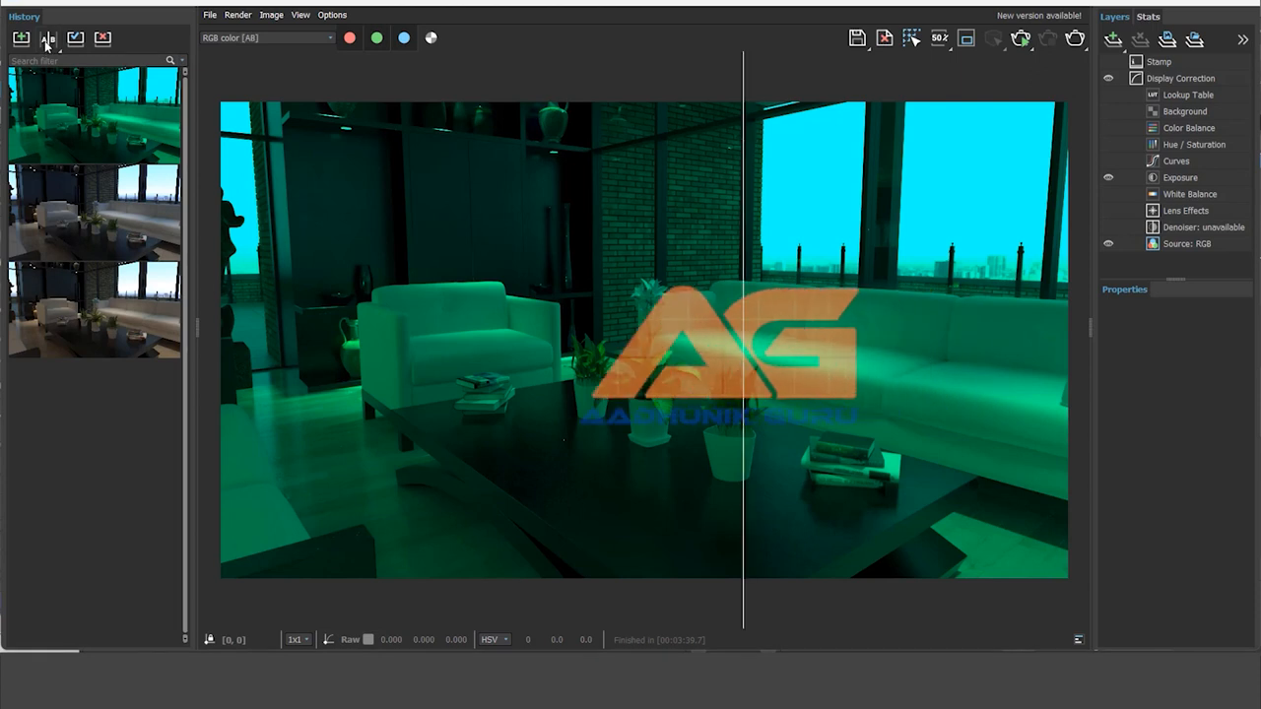
mouse_move(56, 321)
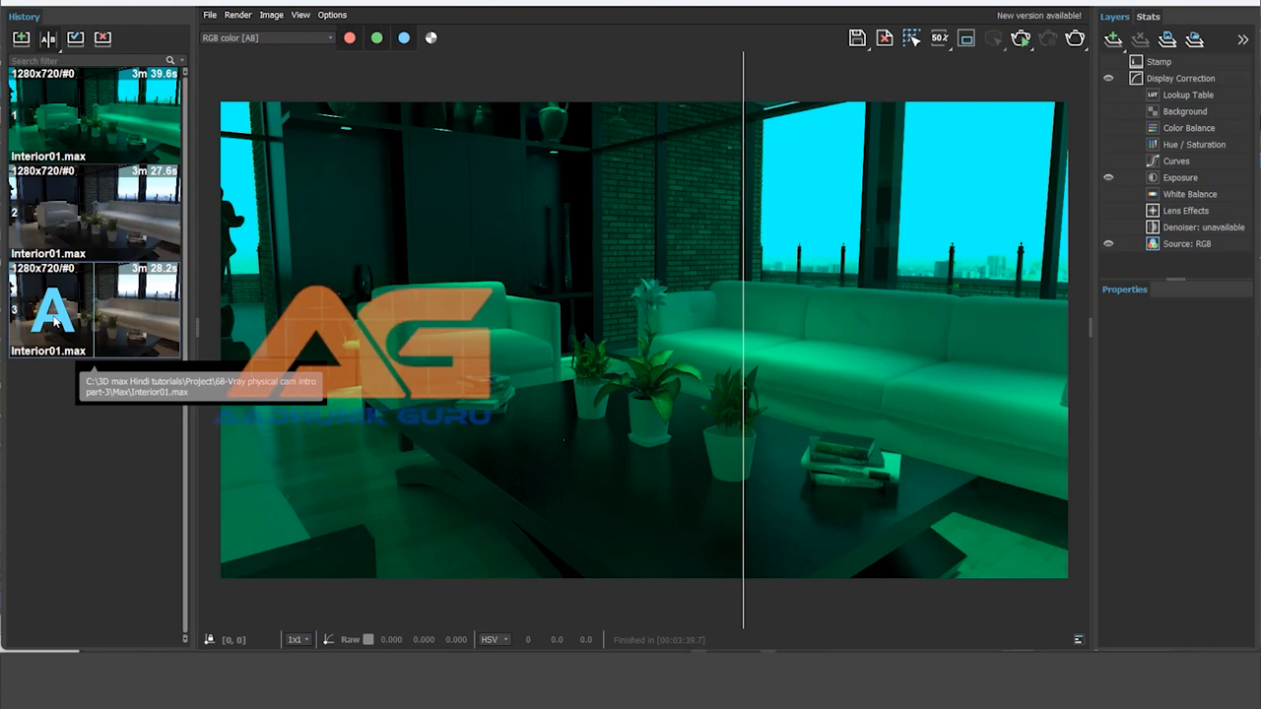
click(55, 317)
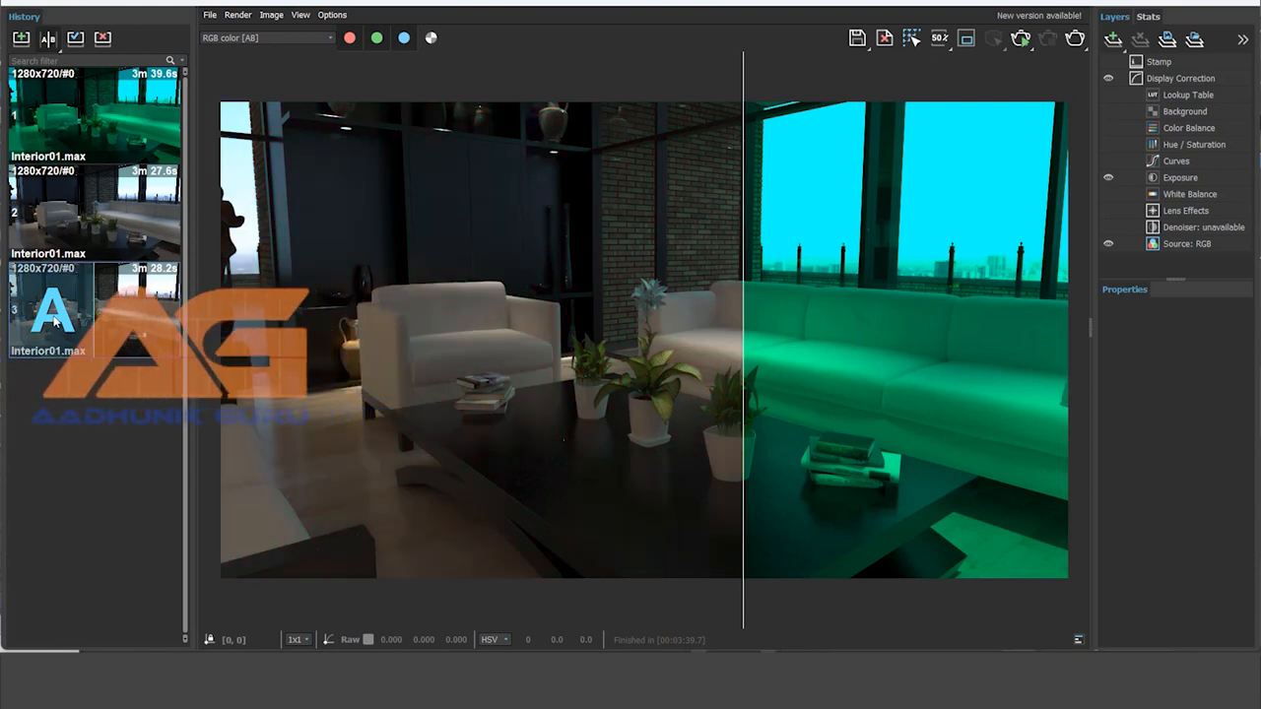
mouse_move(138, 220)
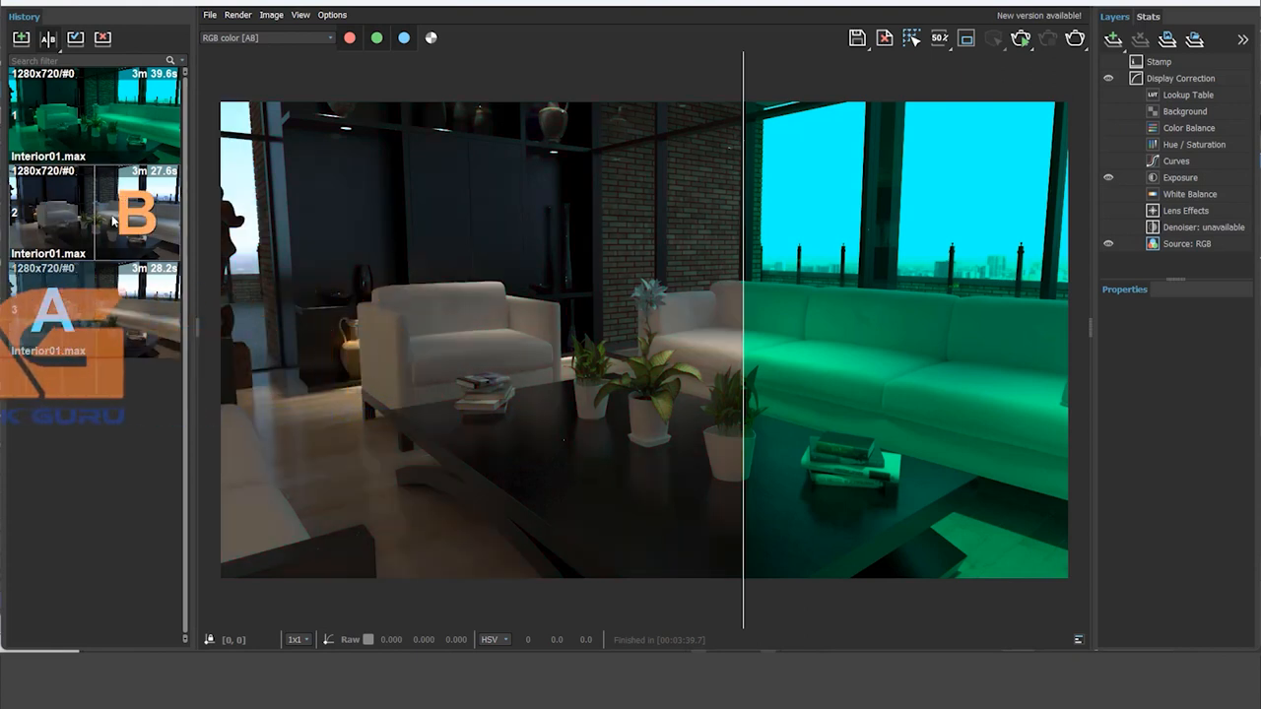
click(138, 220)
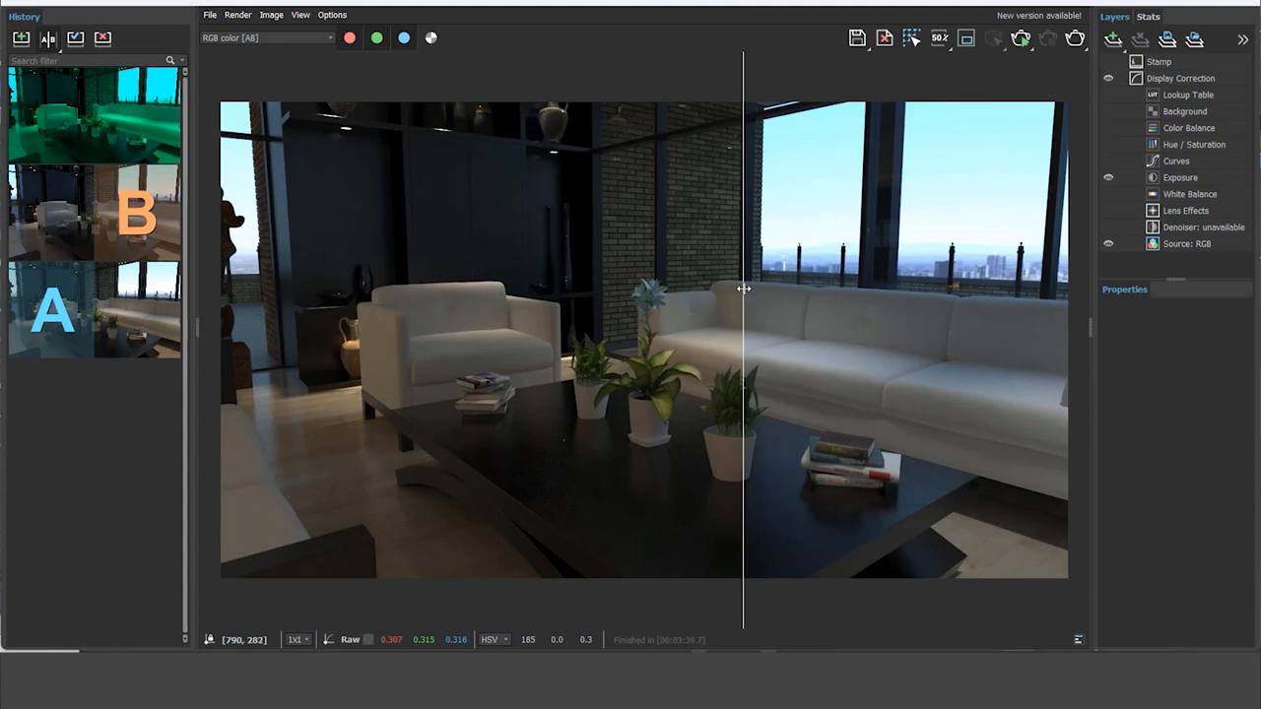
drag(744, 288, 722, 333)
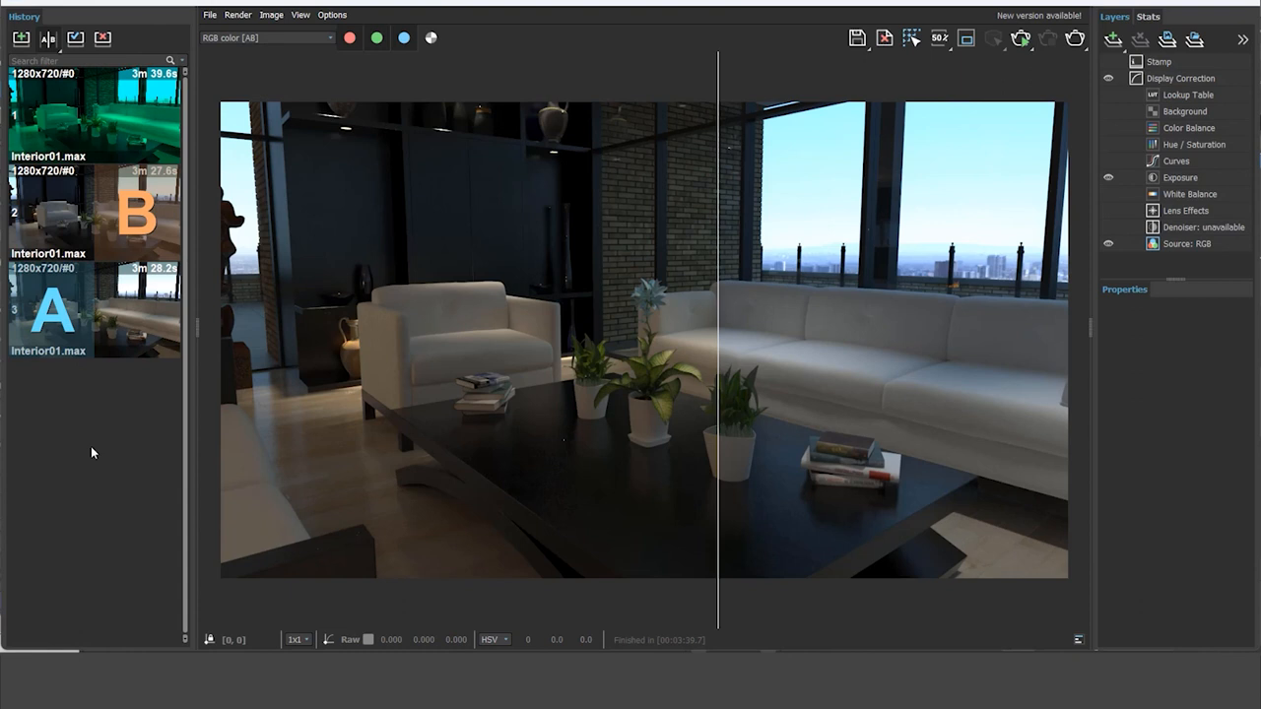
Compare the Neutral render with the blue custom balance render by assigning the latter as B
click(152, 119)
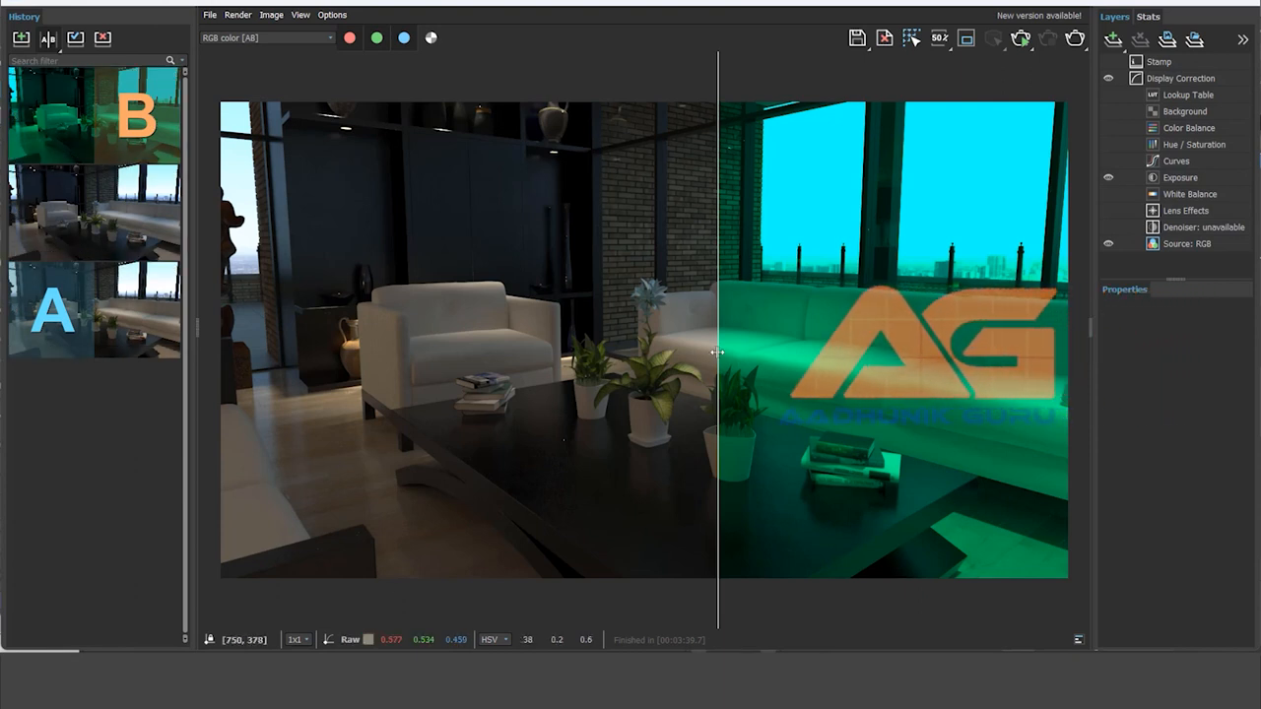
drag(718, 348, 687, 335)
click(1166, 4)
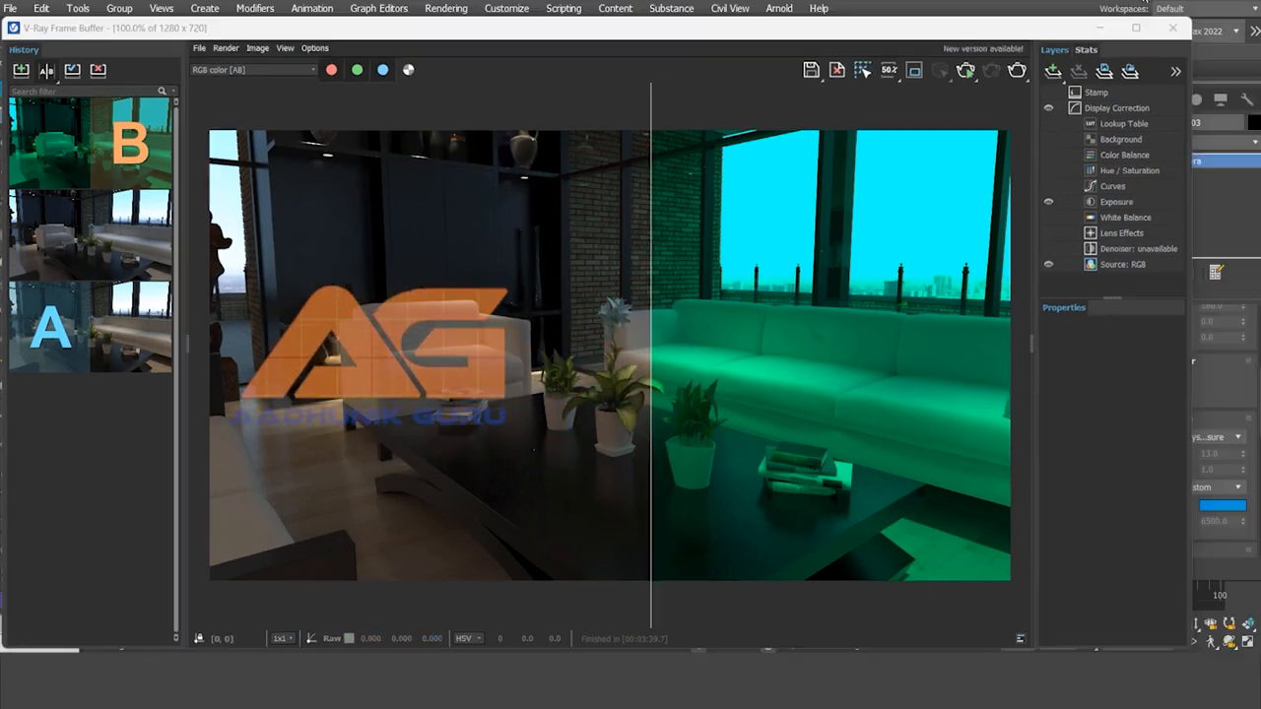
Reset the camera's white balance to Neutral and switch it to the Temperature mode
click(1239, 487)
click(1227, 512)
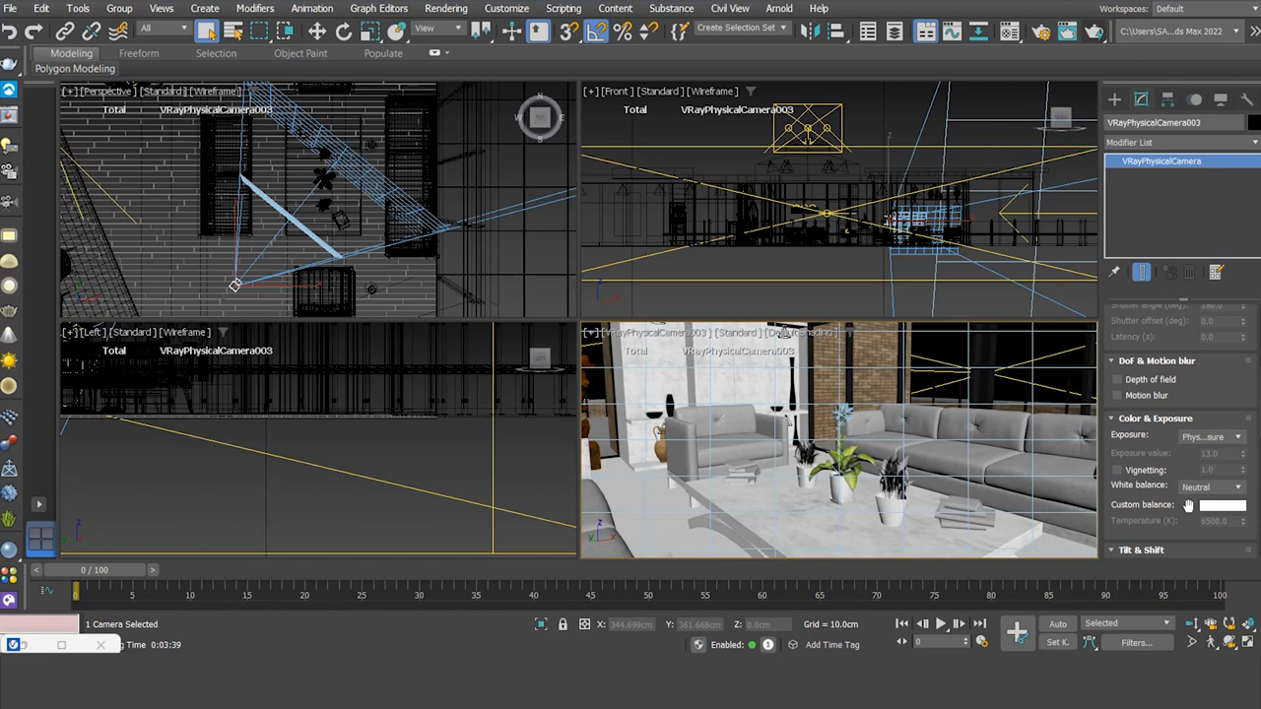
click(1240, 489)
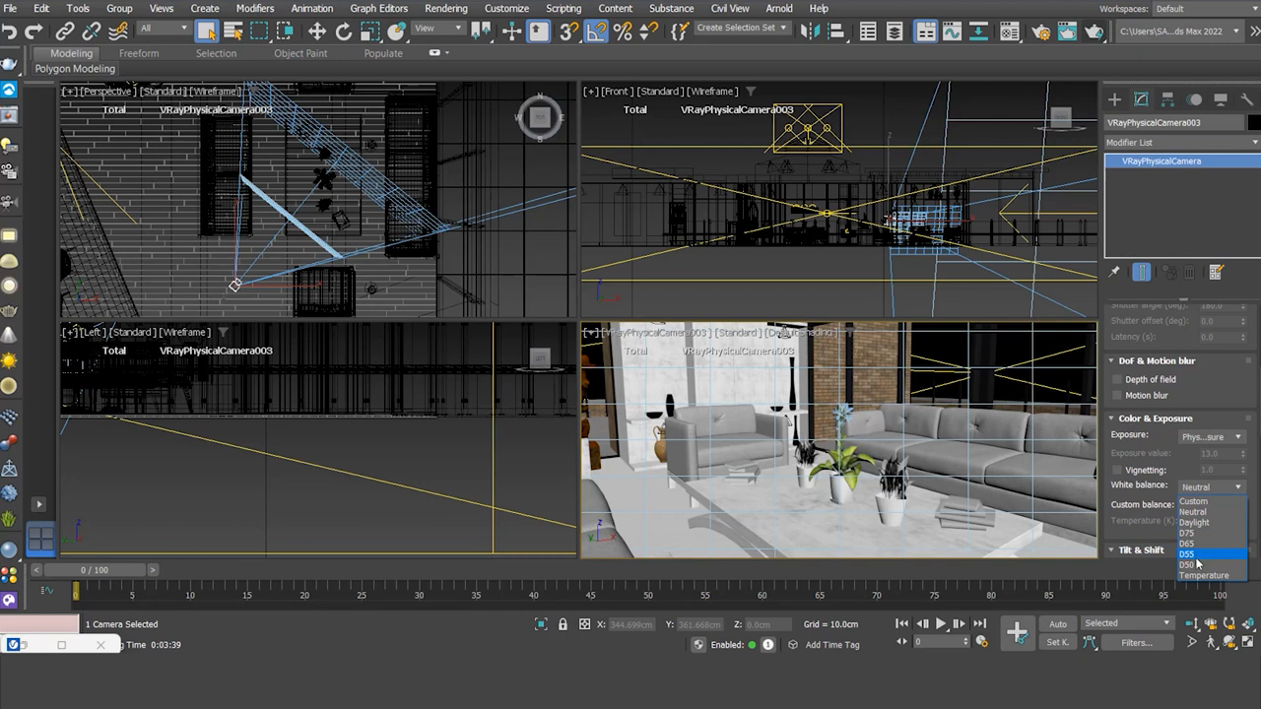
click(1180, 512)
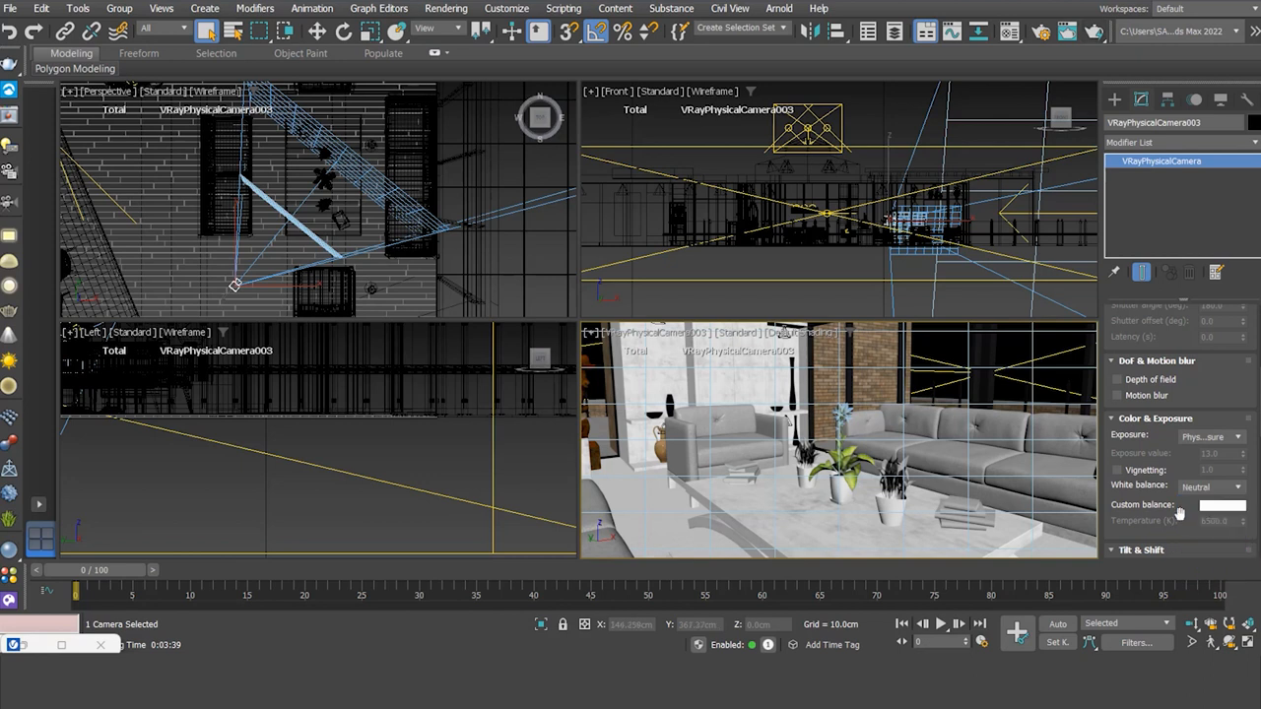
click(1231, 488)
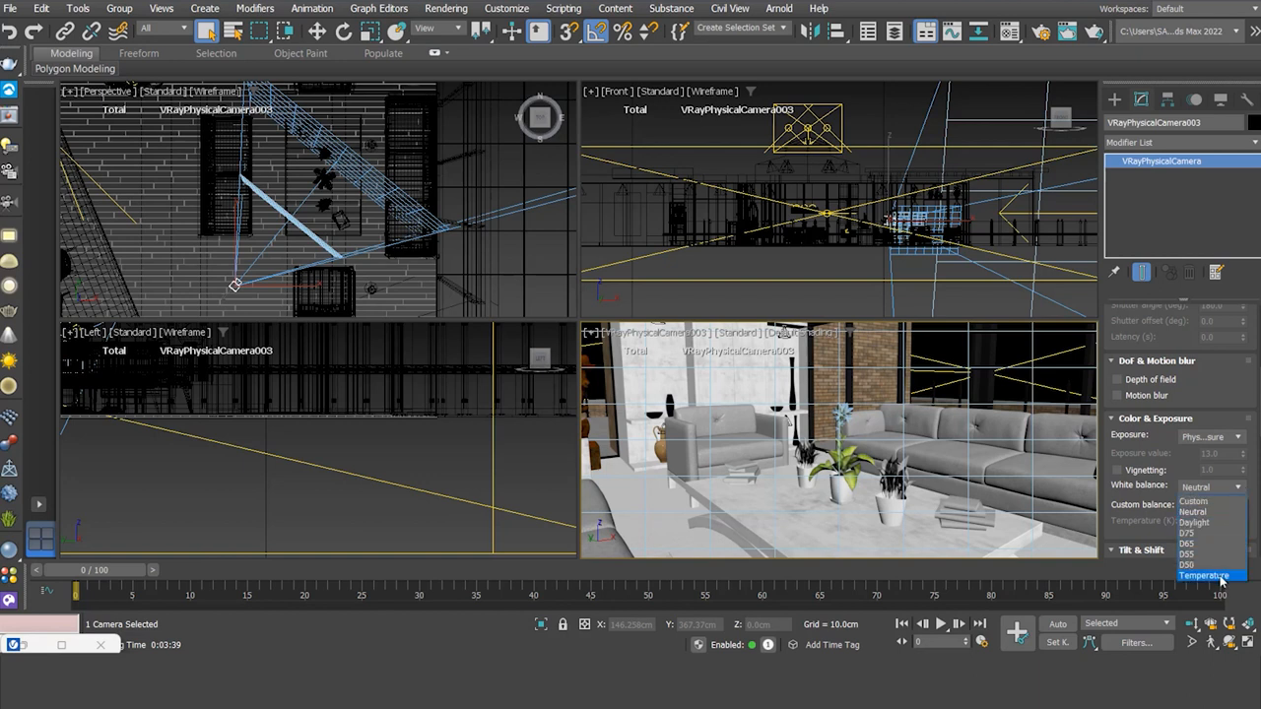
click(1219, 576)
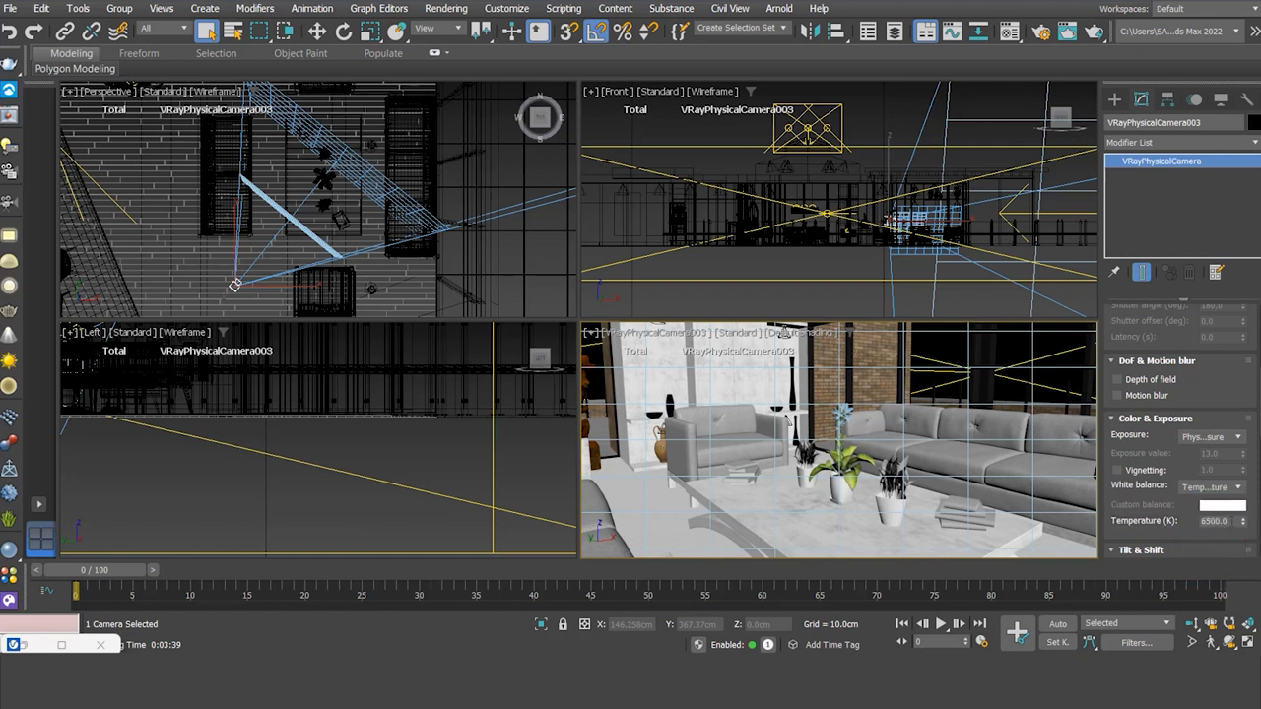